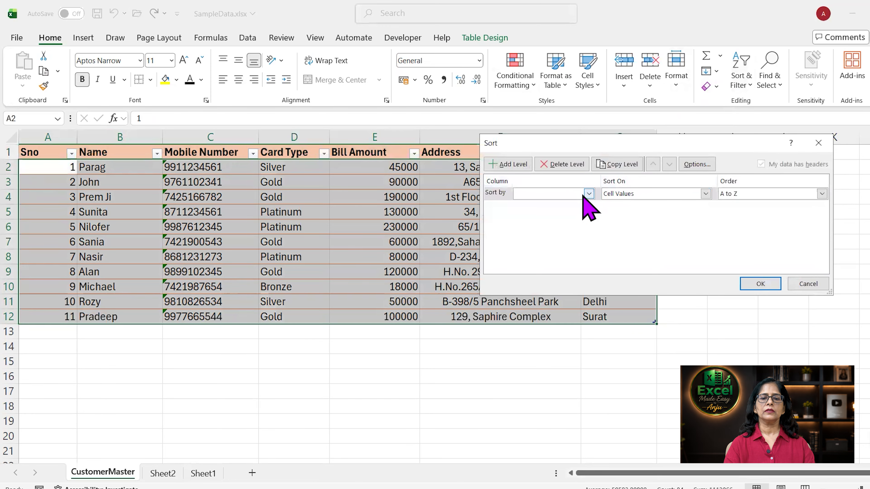
# - Set the Sort dialog to sort by City on cell values, A to Z, and confirm
pyautogui.click(588, 194)
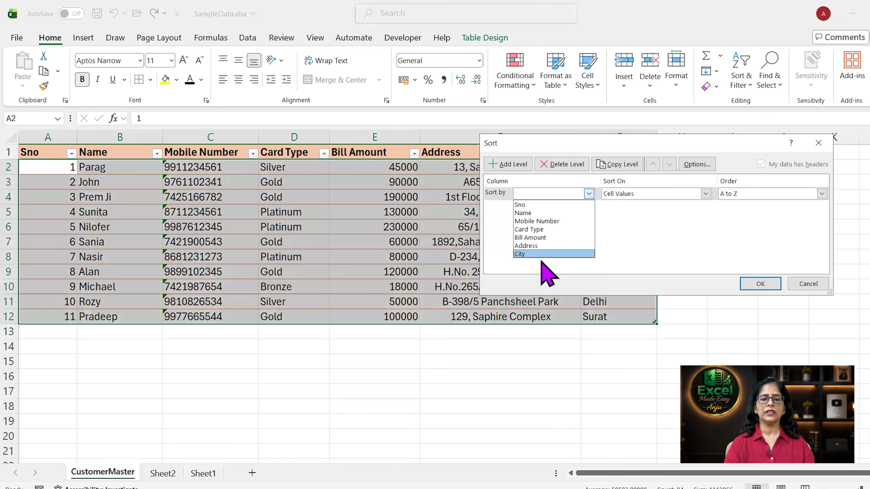
pyautogui.click(540, 254)
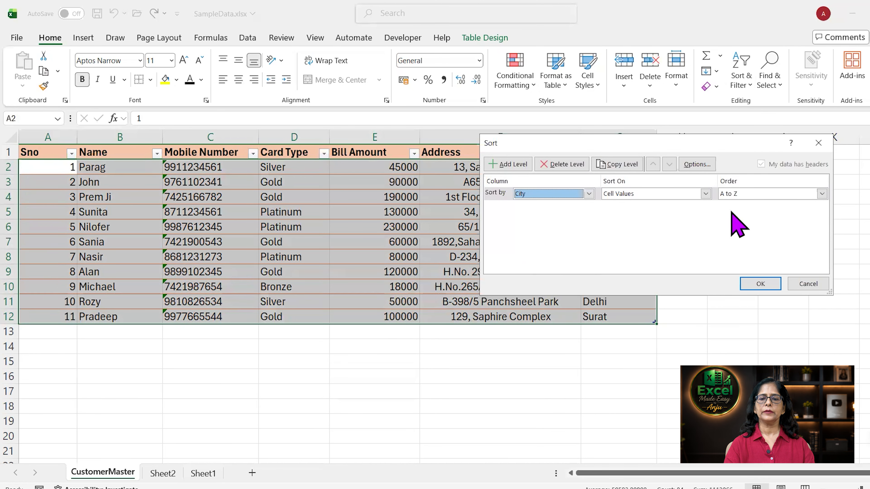
pyautogui.click(758, 284)
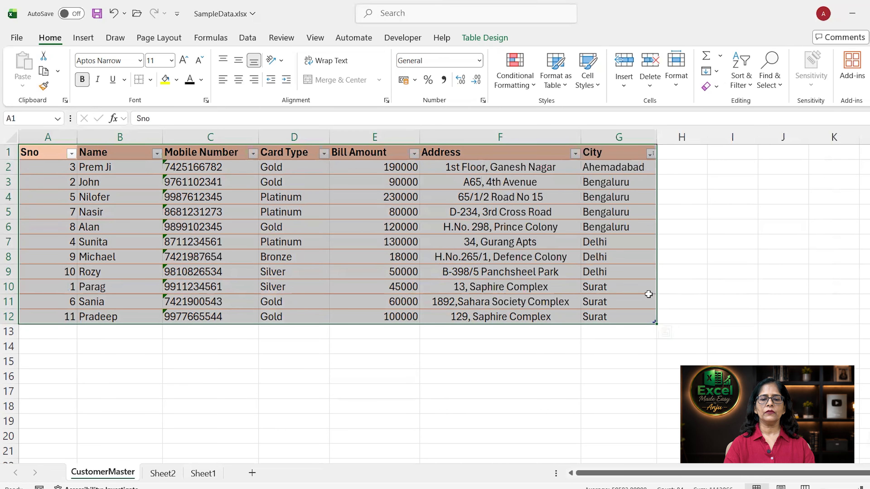
pyautogui.click(571, 282)
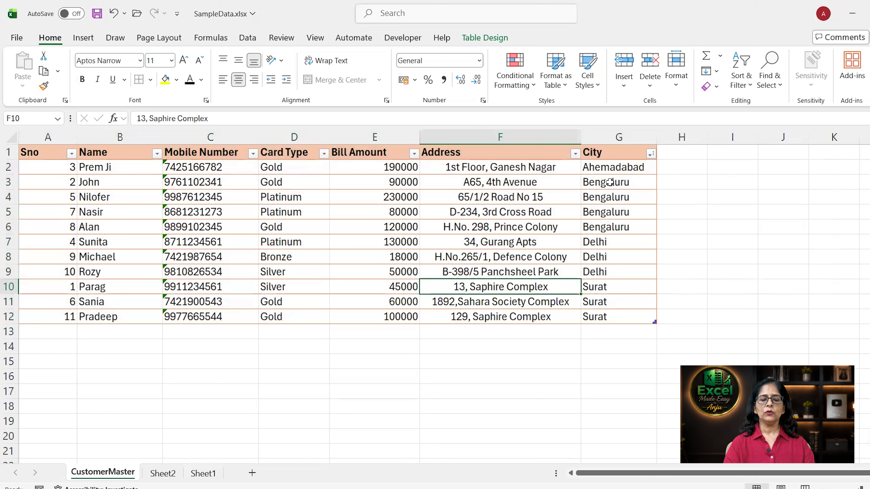
pyautogui.moveTo(610, 181); pyautogui.dragTo(612, 228)
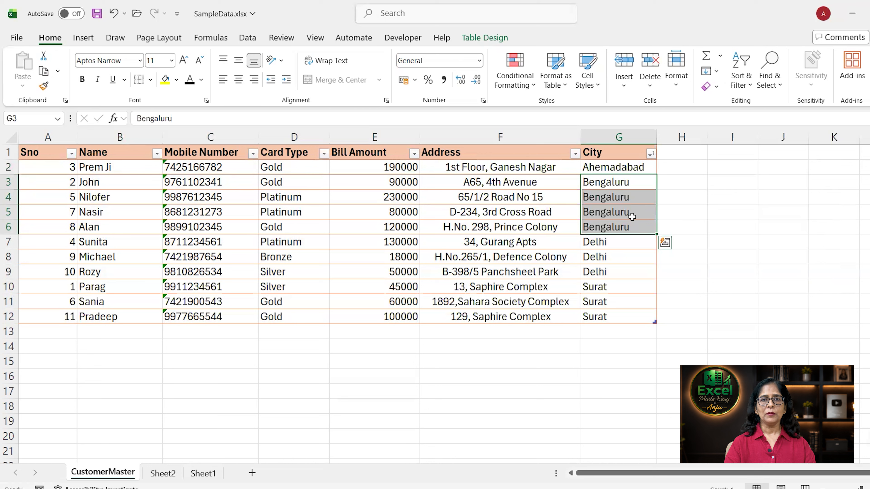
pyautogui.click(607, 201)
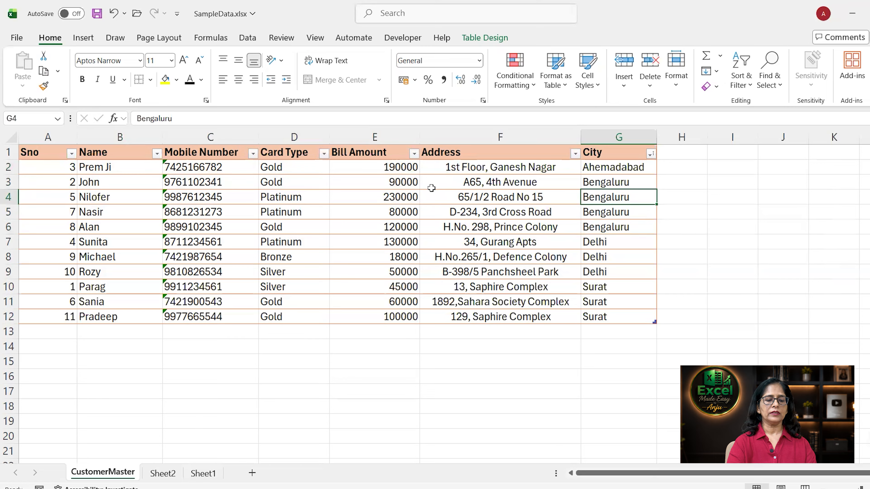
pyautogui.hotkey('ctrl', 'a')
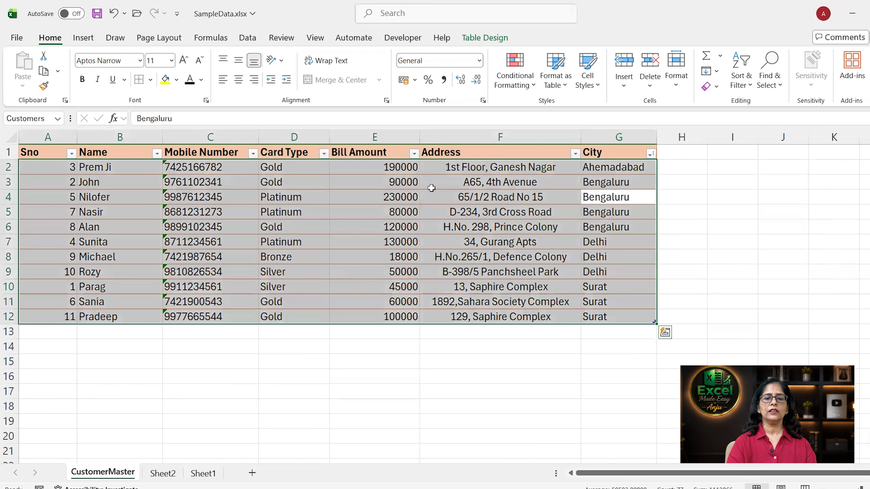
# - In Custom Sort, add a Bill Amount level, Smallest to Largest, beneath the City level
pyautogui.click(746, 87)
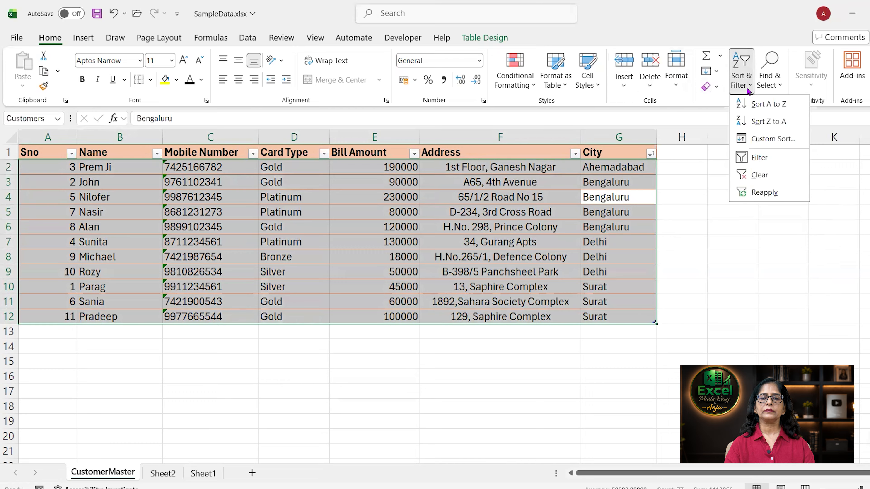
pyautogui.click(764, 139)
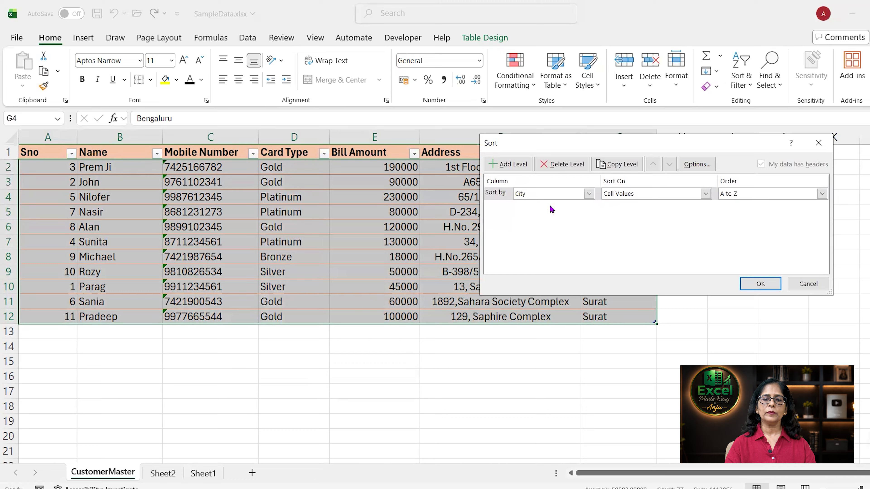
pyautogui.click(499, 195)
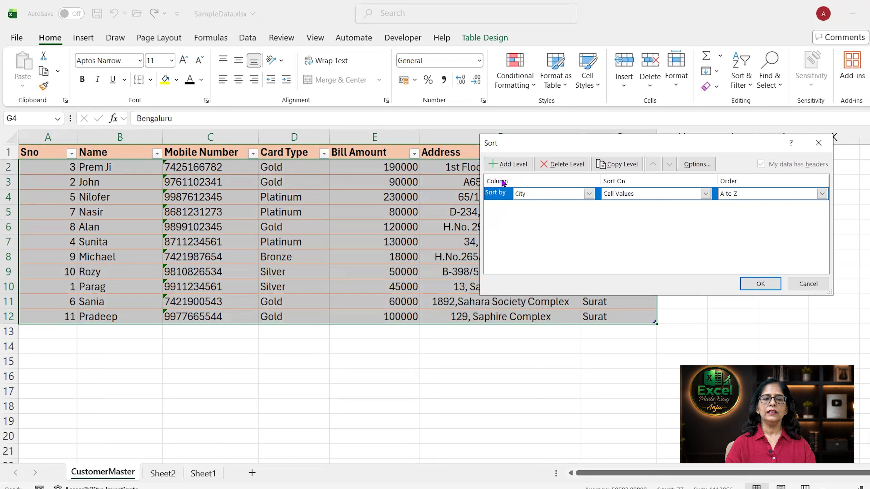
pyautogui.click(516, 164)
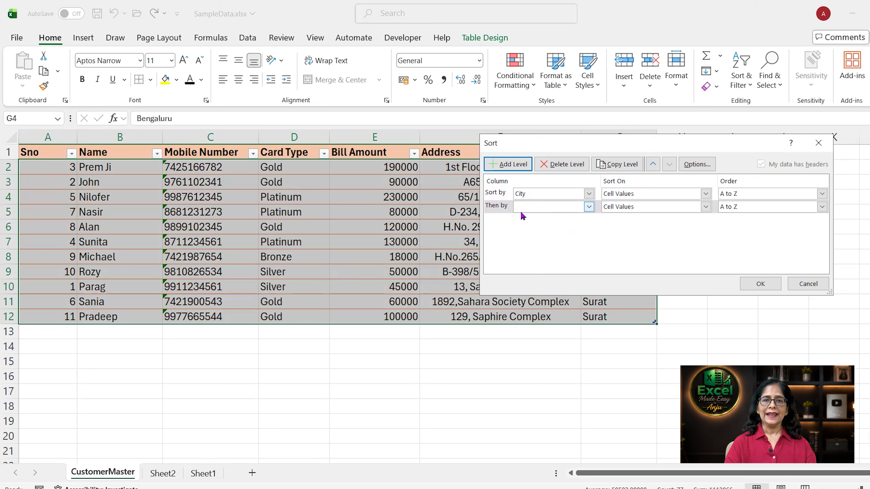
pyautogui.click(576, 209)
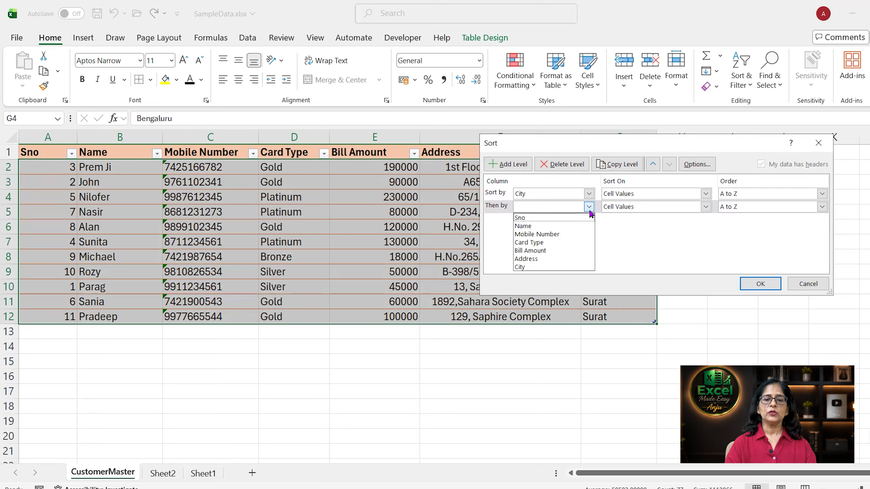
pyautogui.click(560, 251)
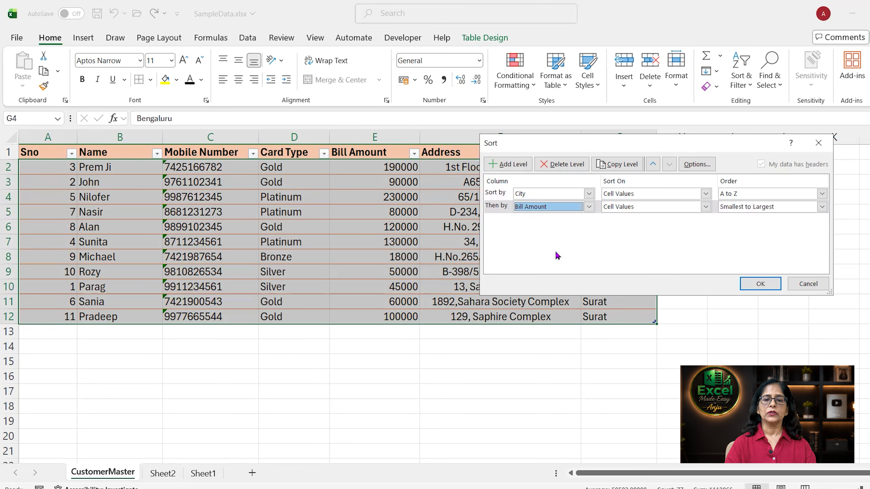
pyautogui.click(749, 282)
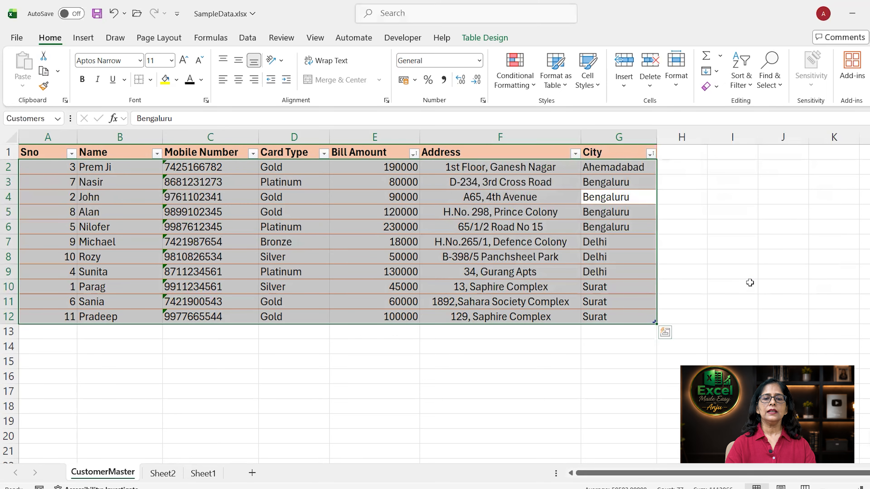
# - Review the Bengaluru cells in G3:G6 and the 18000 amount in E7, then go to Sheet1
pyautogui.click(610, 196)
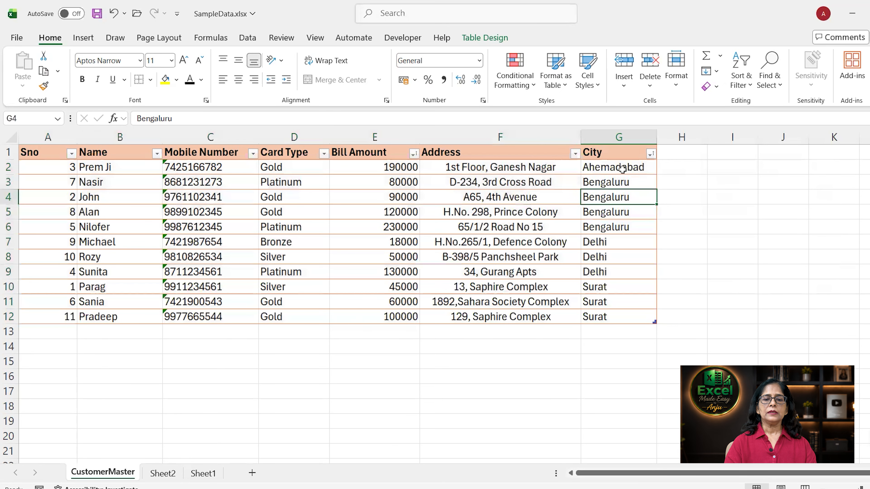
pyautogui.moveTo(611, 183); pyautogui.dragTo(610, 222)
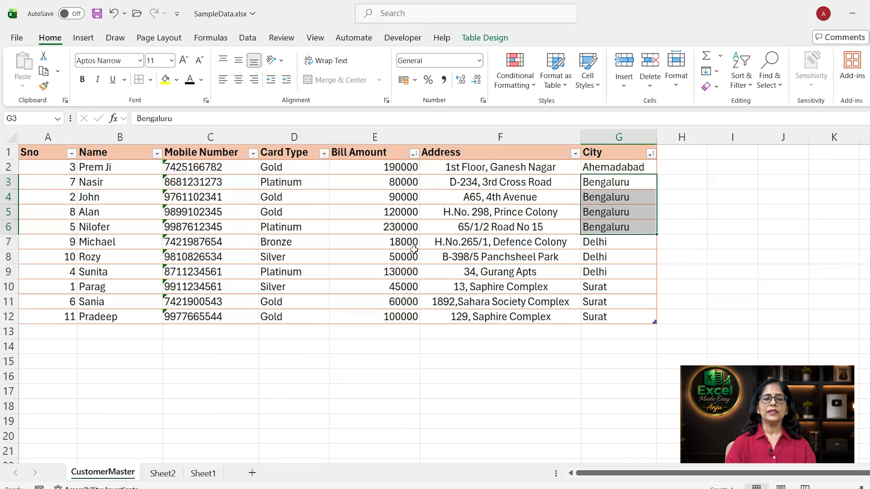
pyautogui.click(395, 243)
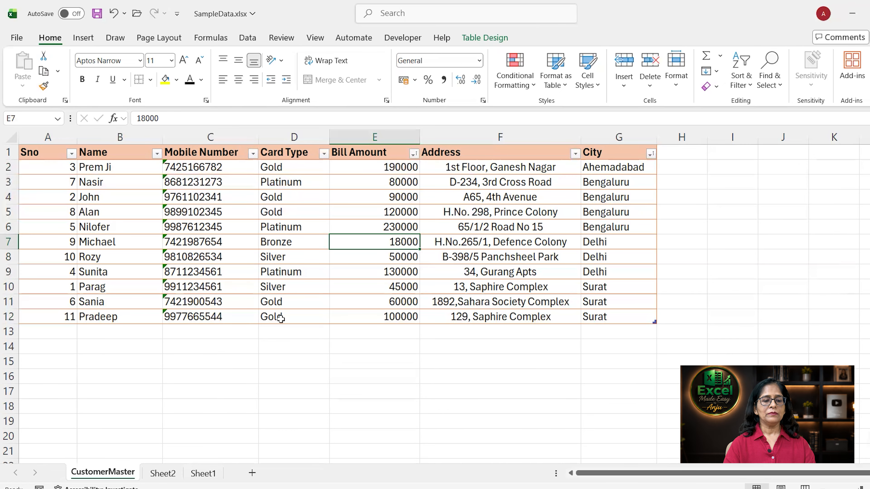
pyautogui.click(204, 475)
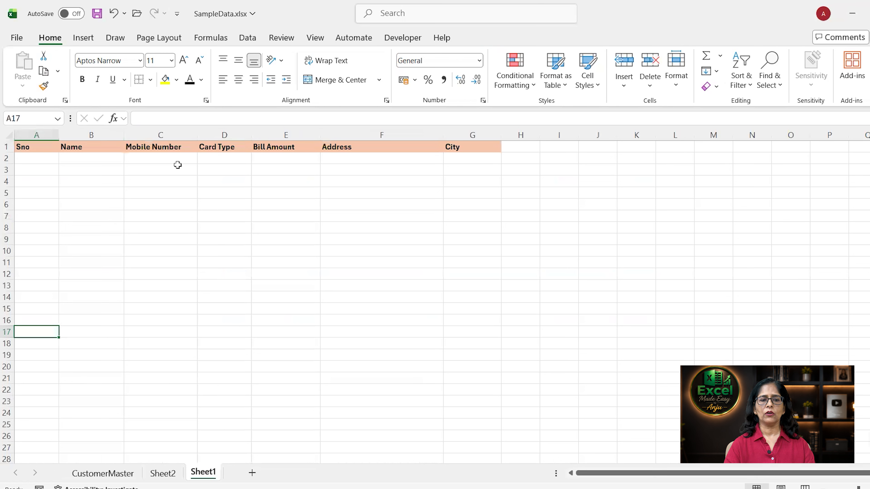
# - Enter =SORT(Customers,7,1) in Sheet1 A2 to spill the table sorted ascending by City
pyautogui.click(40, 159)
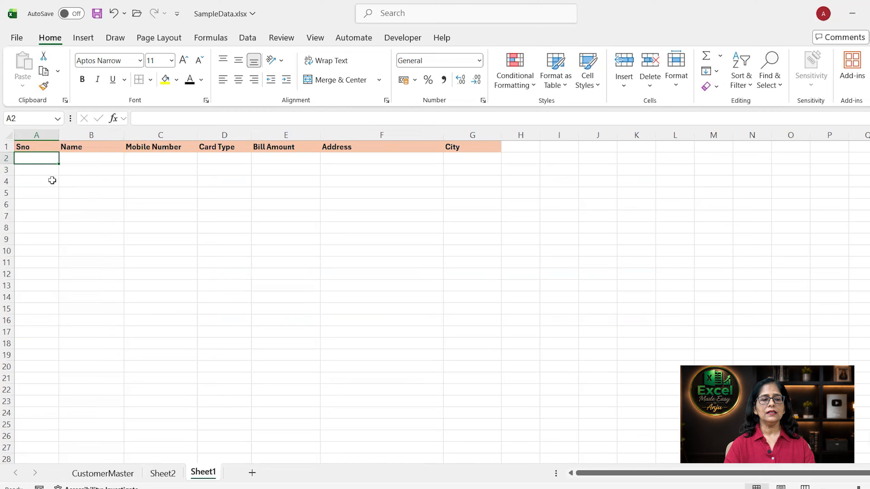
pyautogui.write('=')
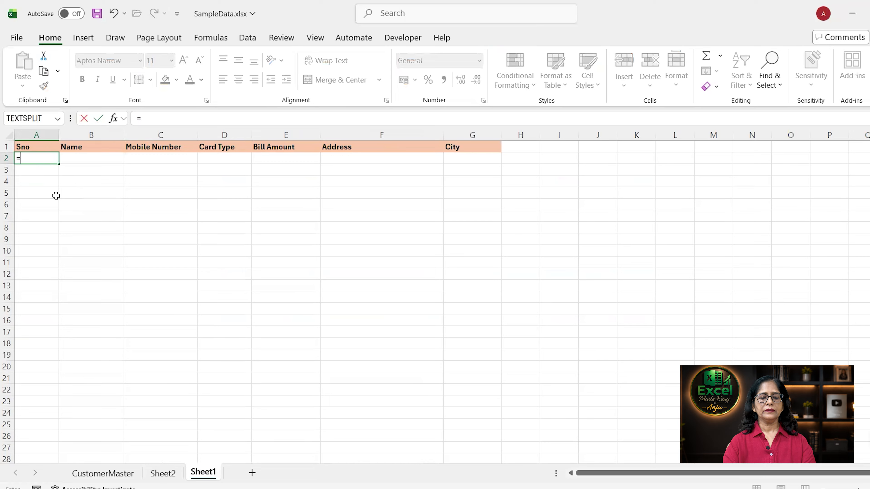
pyautogui.write('Sort')
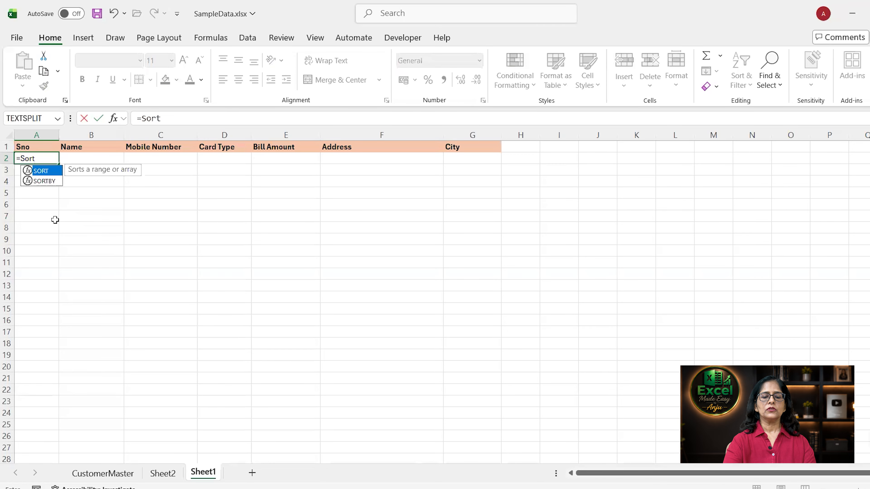
pyautogui.write('(')
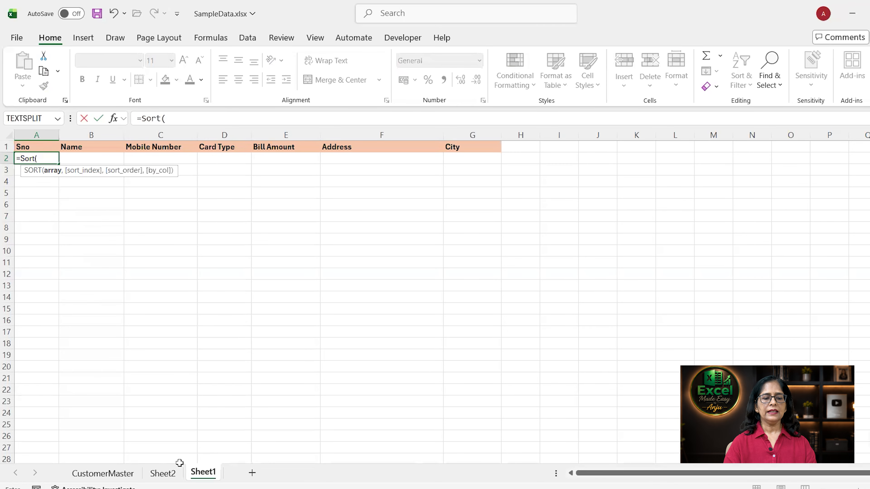
pyautogui.click(103, 473)
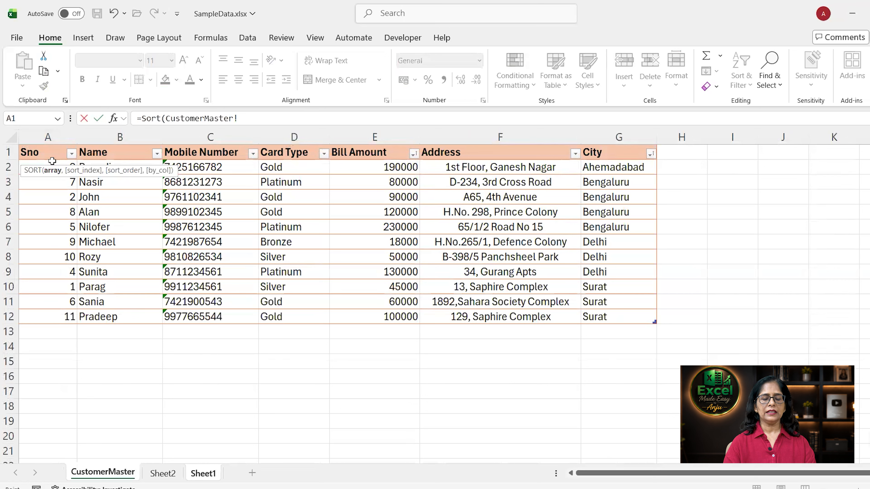
pyautogui.moveTo(48, 163); pyautogui.dragTo(618, 315)
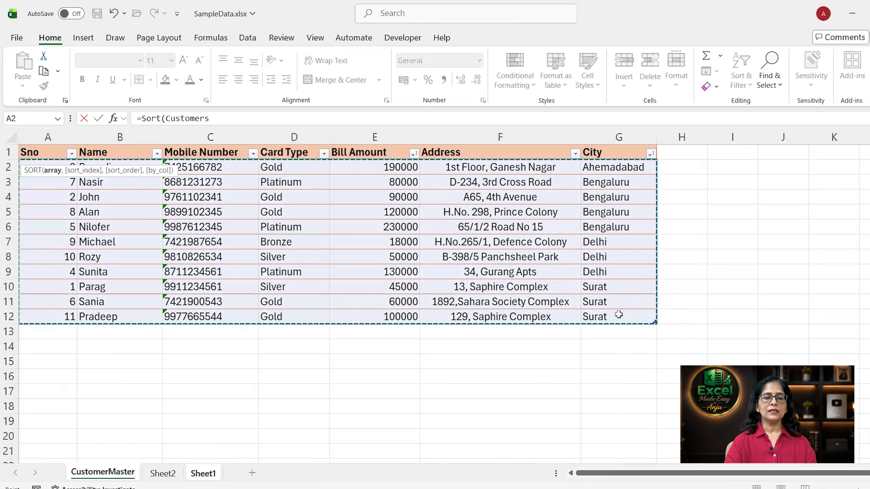
pyautogui.write(',7')
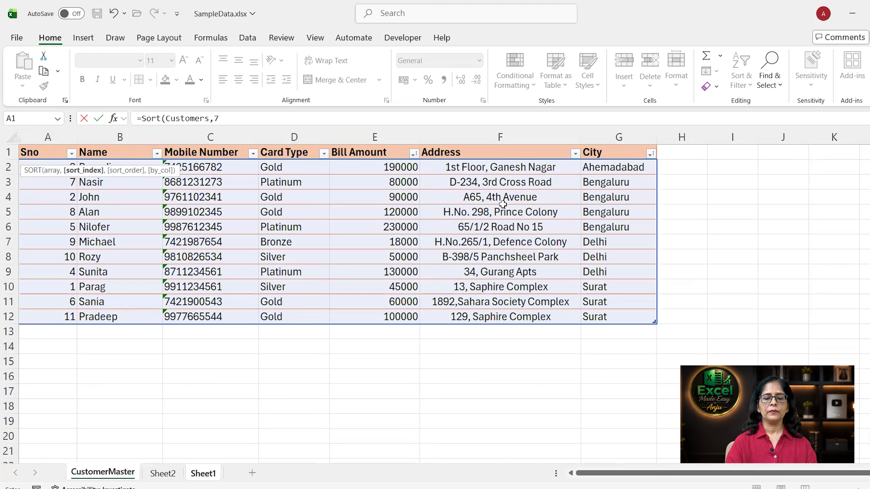
pyautogui.write(',')
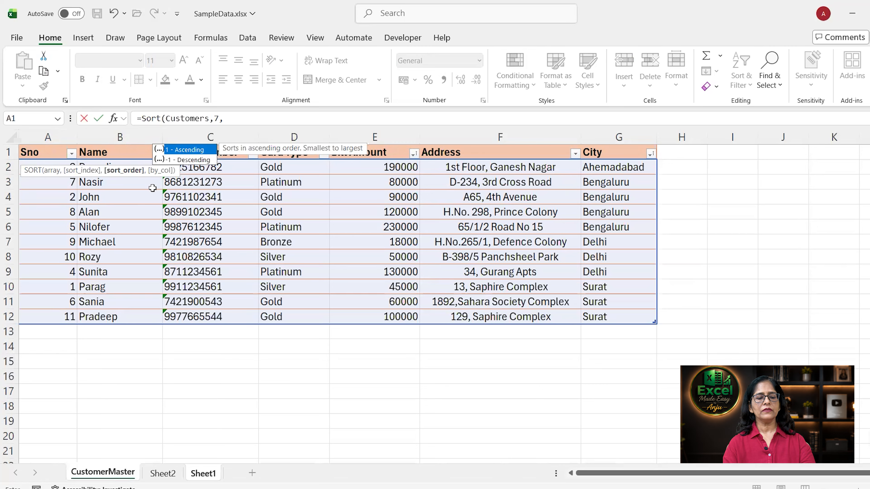
pyautogui.write('1')
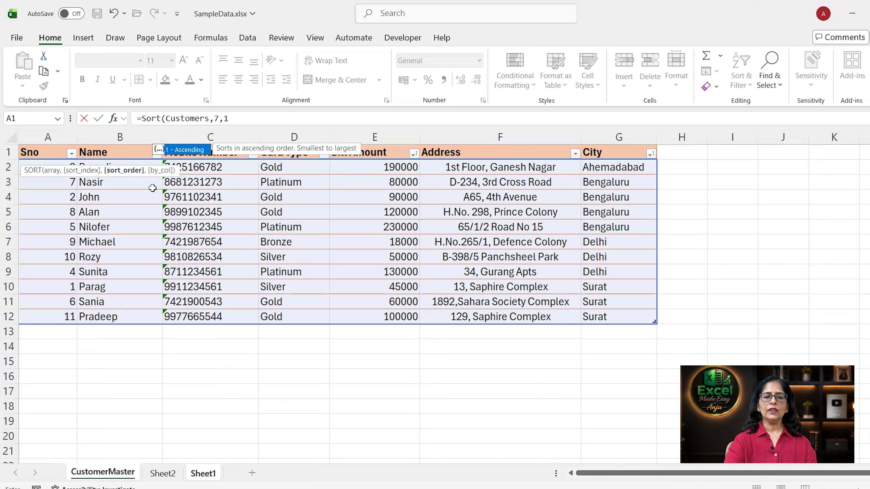
pyautogui.write(')')
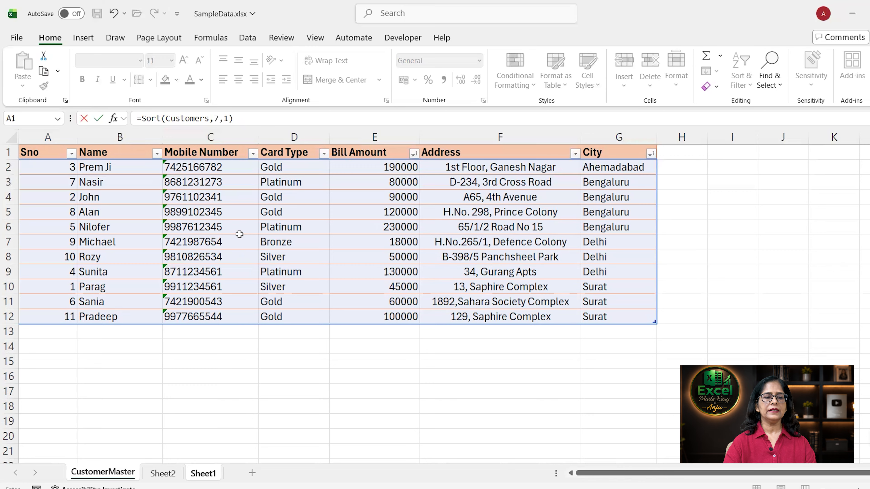
pyautogui.press('Return')
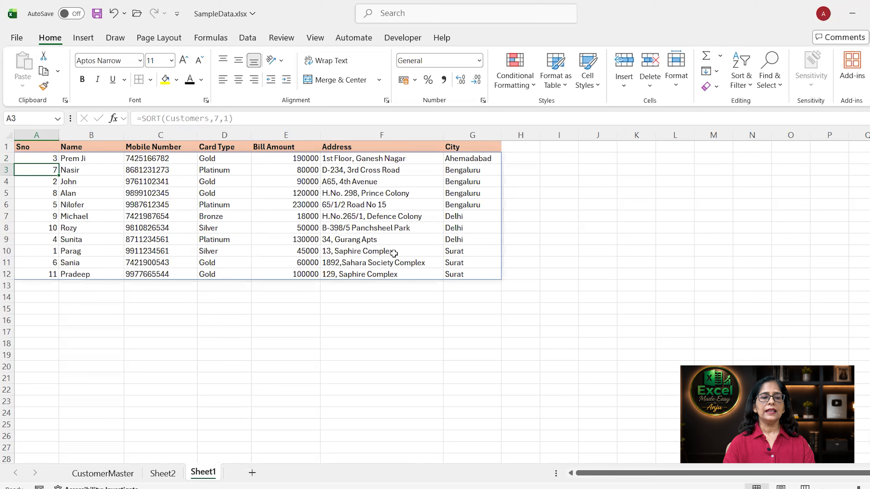
# - Check the SORT formula in Sheet1 A2, then select a Sno cell on CustomerMaster
pyautogui.click(32, 155)
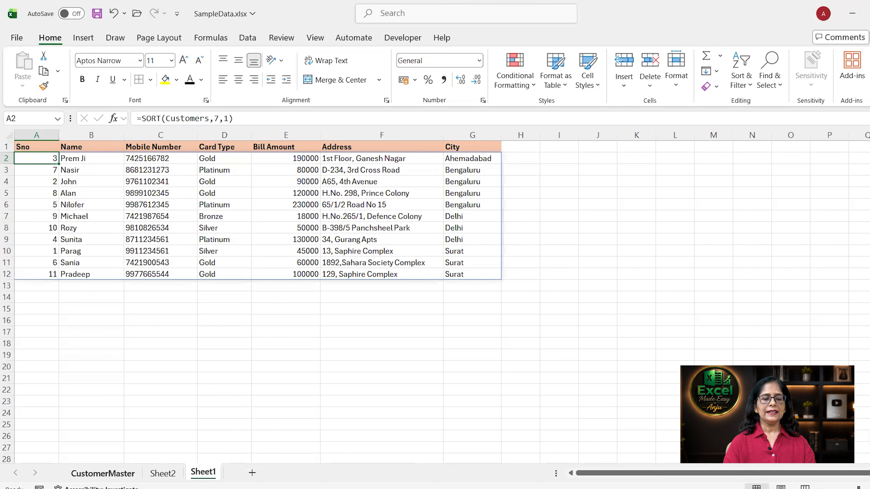
pyautogui.click(102, 473)
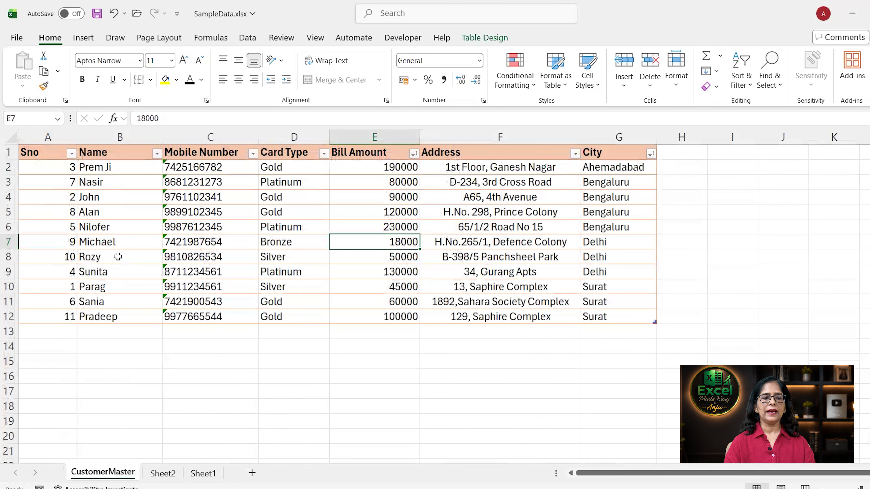
pyautogui.click(63, 171)
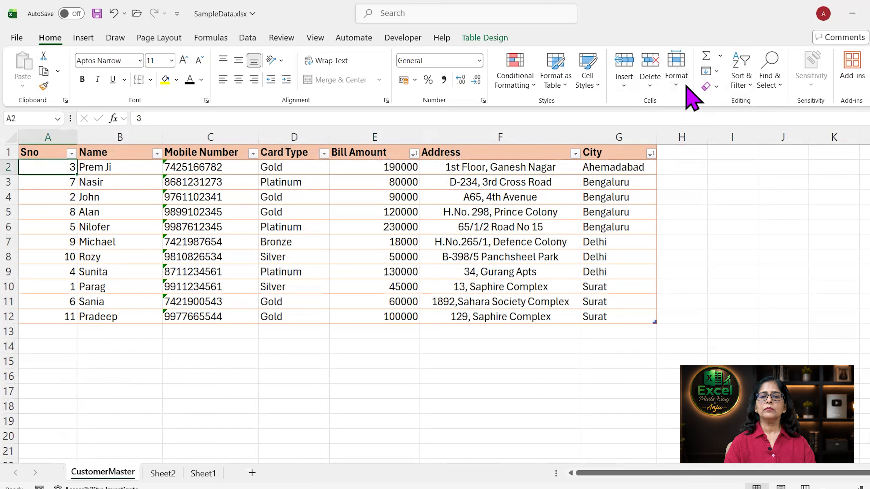
# - Sort the Customers table by Sno, Smallest to Largest, from Sort & Filter
pyautogui.click(749, 90)
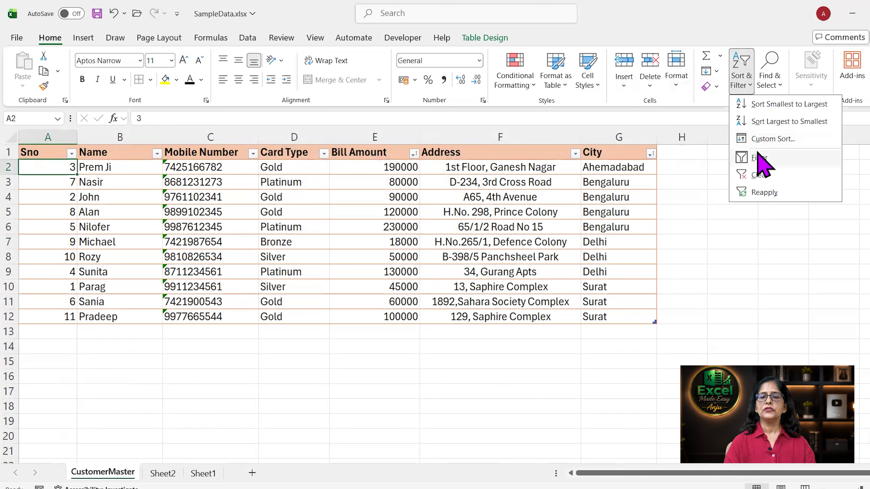
pyautogui.click(762, 105)
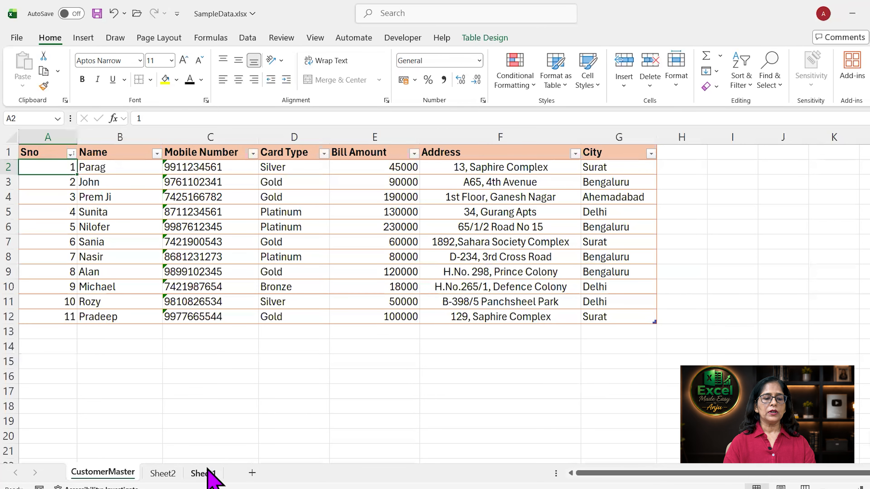
# - Start a SORTBY formula in Sheet1 A20 using the Customers table data as the array
pyautogui.click(203, 473)
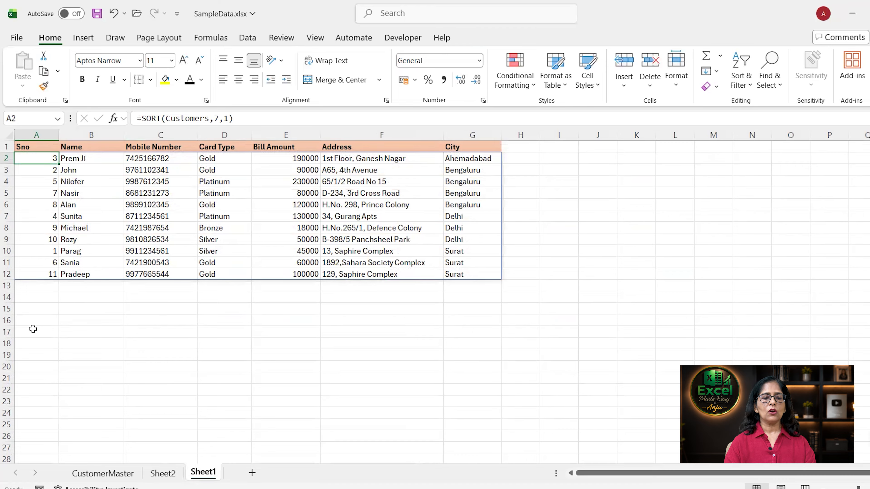
pyautogui.click(34, 362)
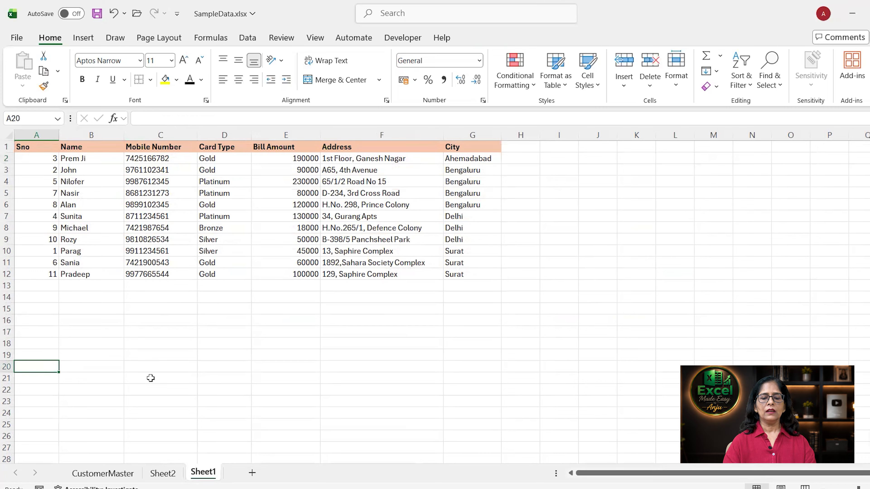
pyautogui.write('=so')
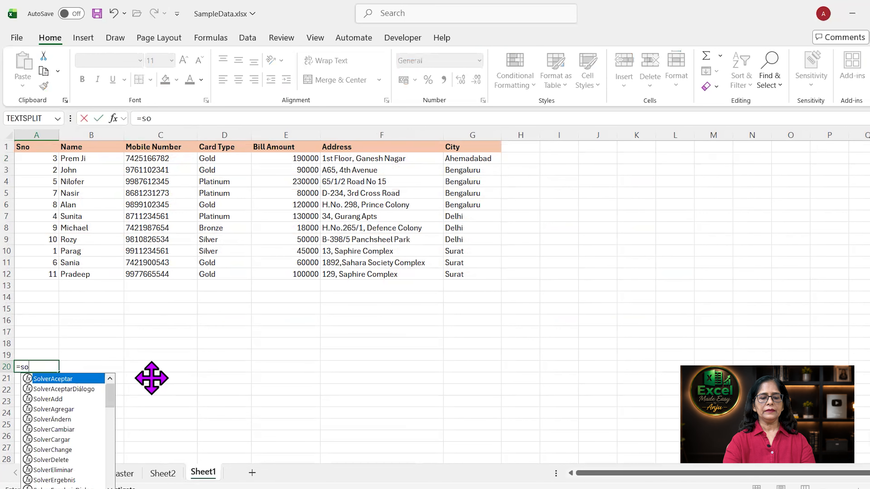
pyautogui.write('rtby(')
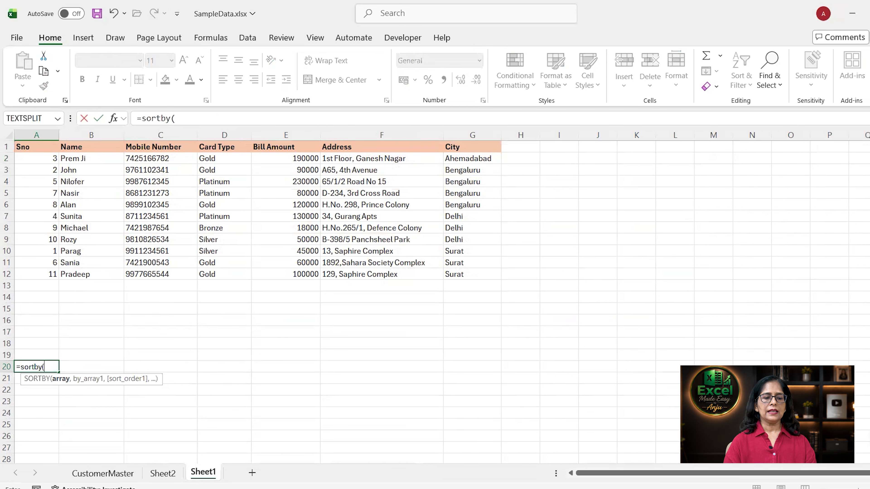
pyautogui.click(103, 474)
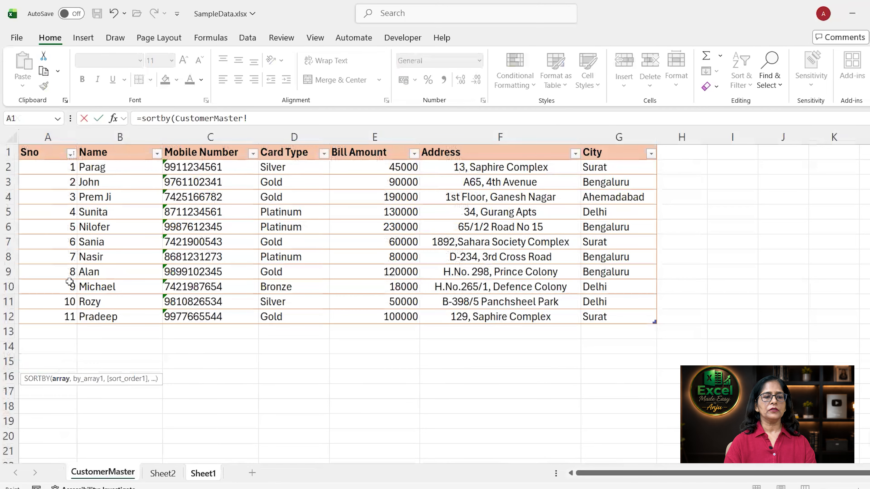
pyautogui.moveTo(58, 171); pyautogui.dragTo(626, 316)
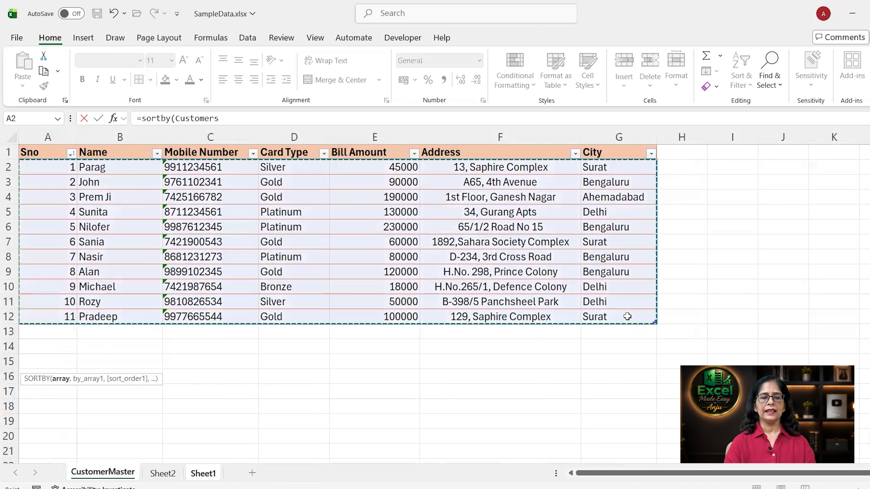
# - Add City ascending and Bill Amount ascending as sort keys and commit the SORTBY formula
pyautogui.write(',')
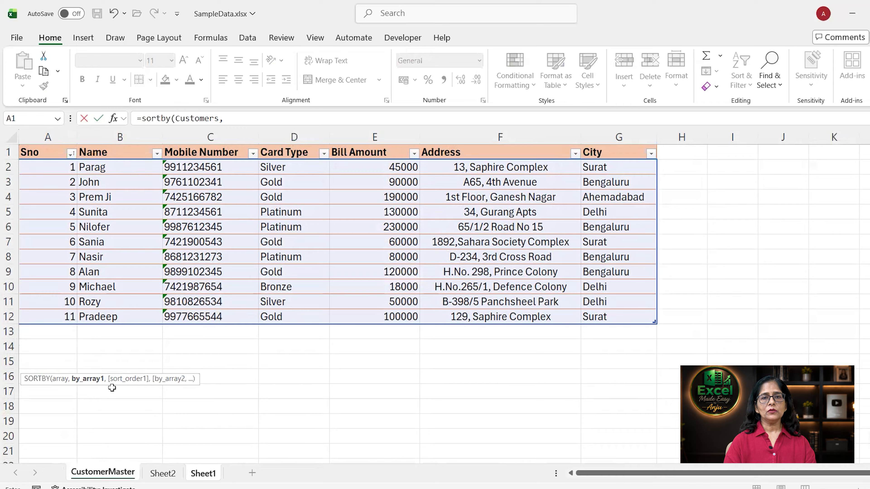
pyautogui.click(615, 166)
pyautogui.moveTo(615, 166); pyautogui.dragTo(618, 317)
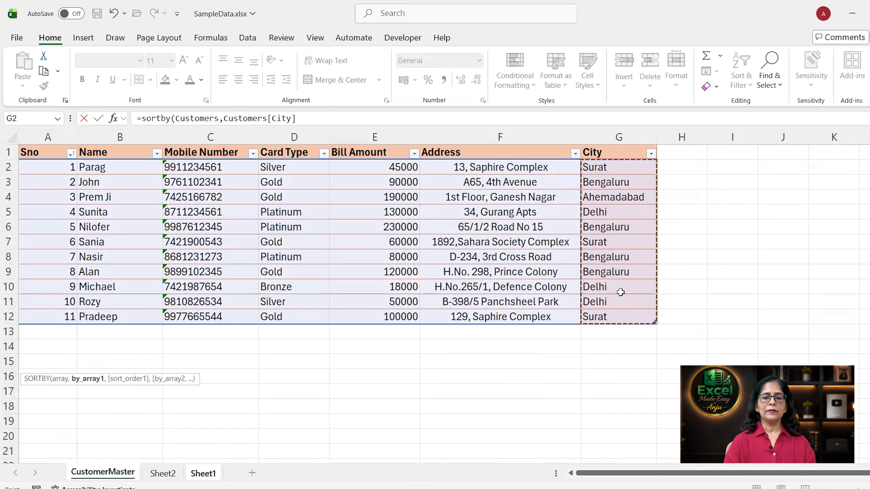
pyautogui.write(',')
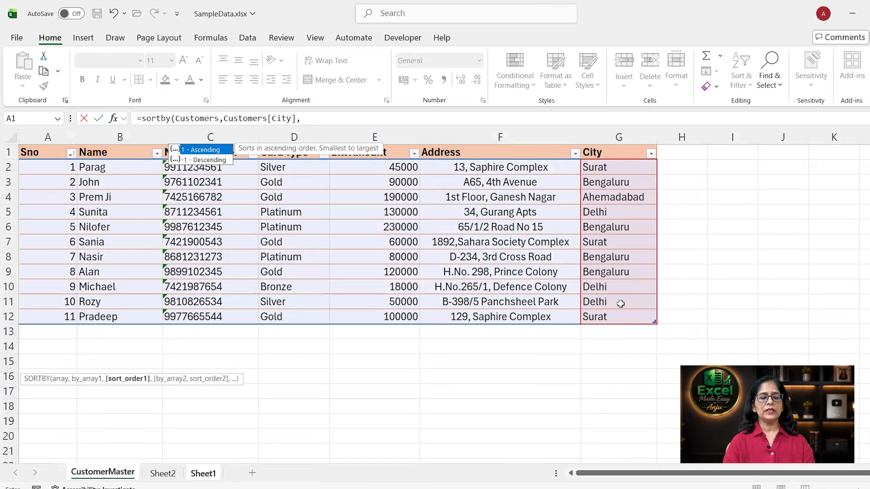
pyautogui.write('1')
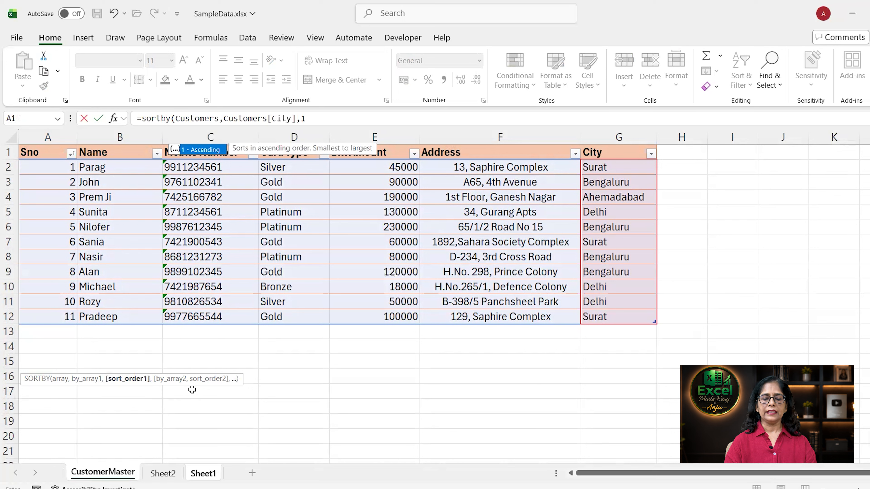
pyautogui.write(',')
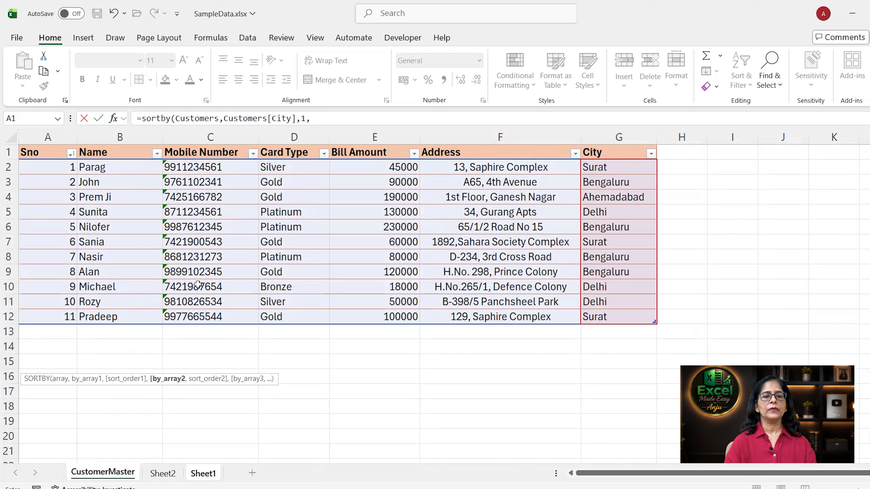
pyautogui.moveTo(378, 164); pyautogui.dragTo(376, 316)
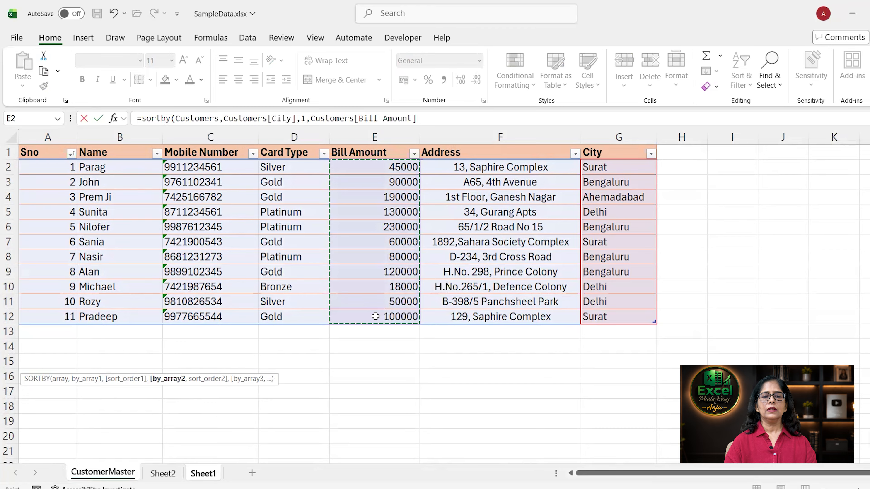
pyautogui.write(',')
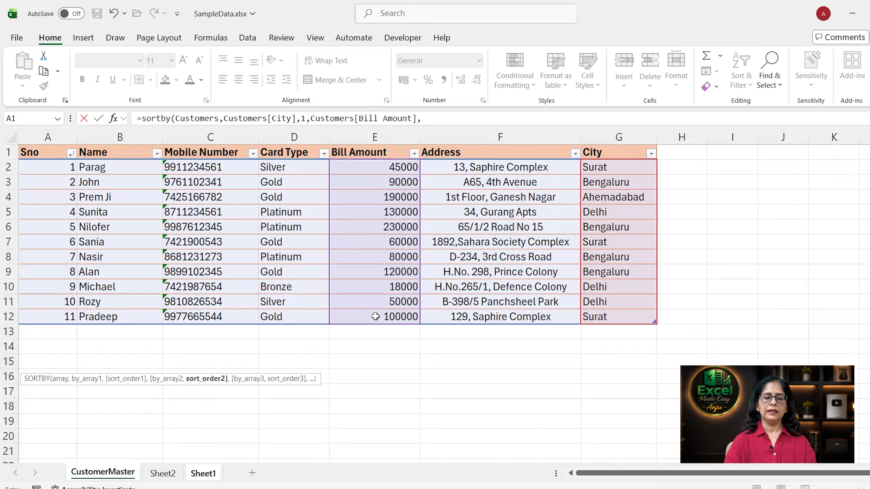
pyautogui.write('1')
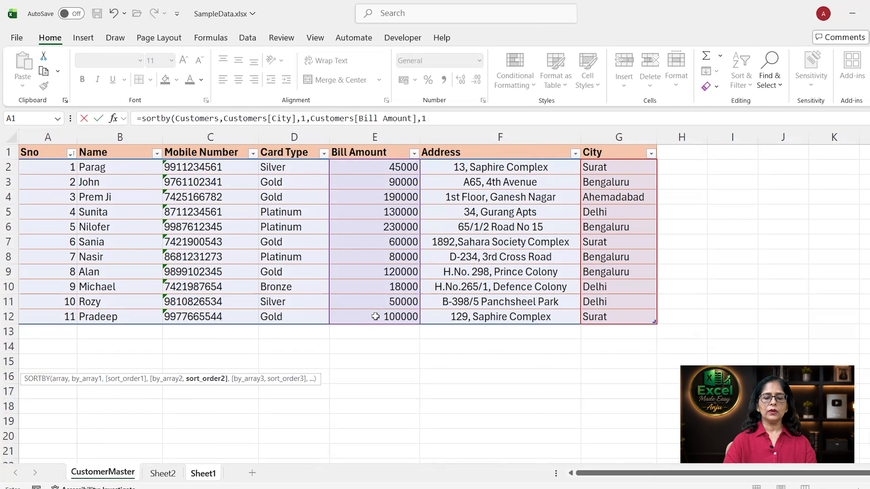
pyautogui.write(')')
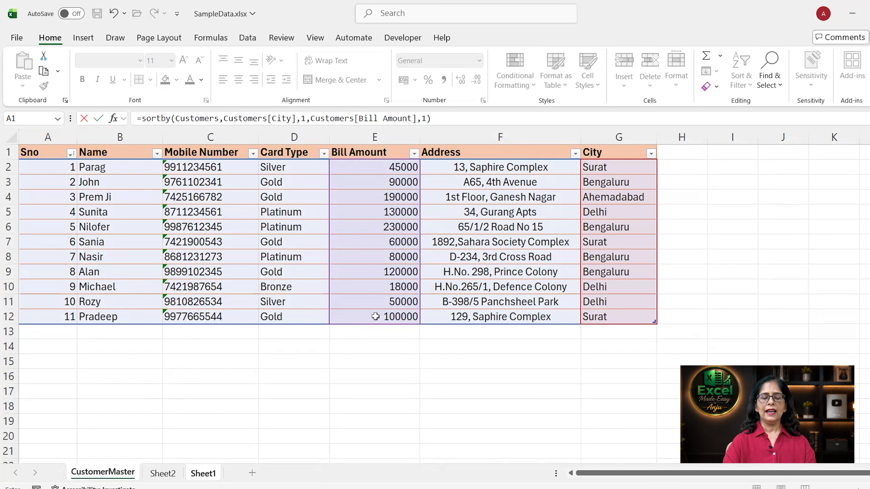
pyautogui.press('Return')
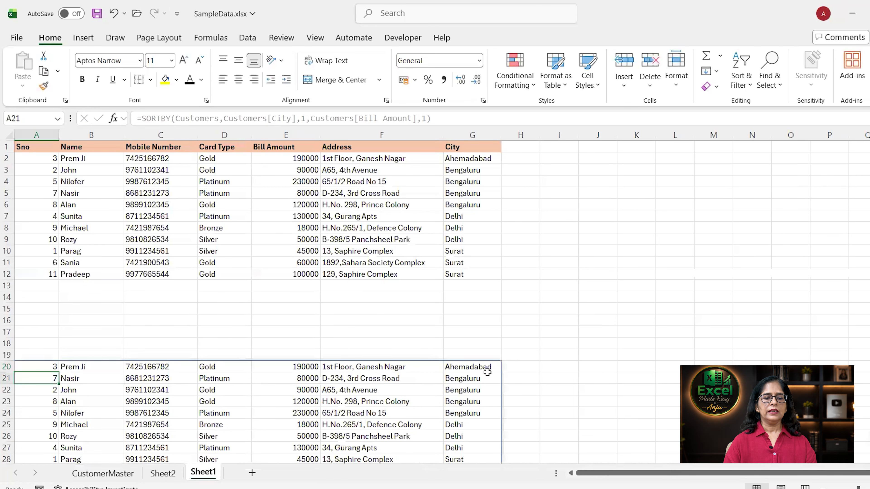
# - Compare the SORTBY results on Sheet1 with the original table, ending on CustomerMaster cell A13
pyautogui.scroll(-2, 274, 298)
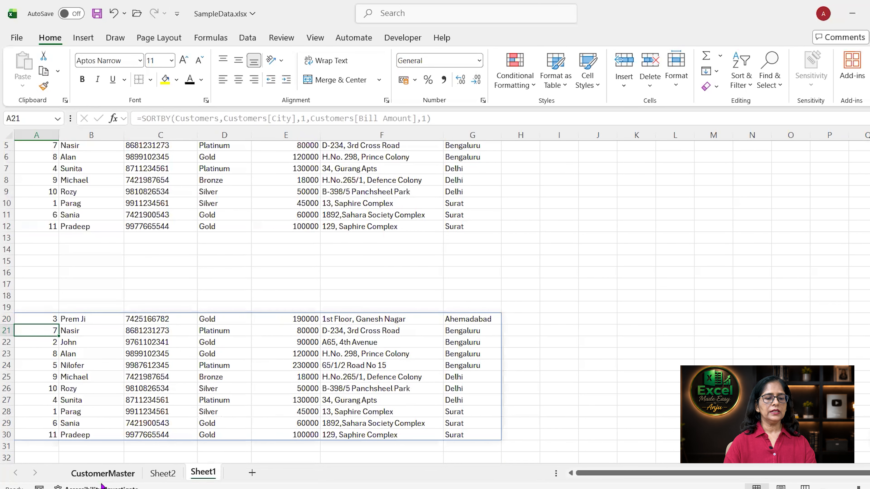
pyautogui.click(103, 473)
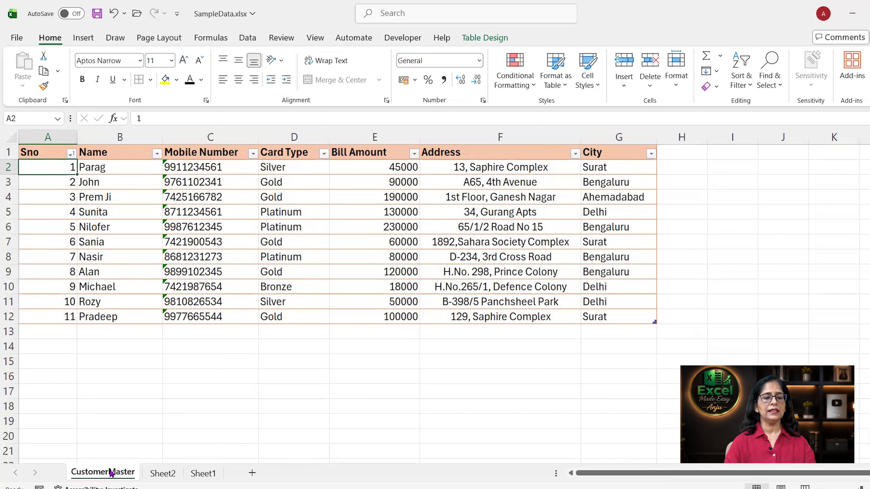
pyautogui.click(204, 473)
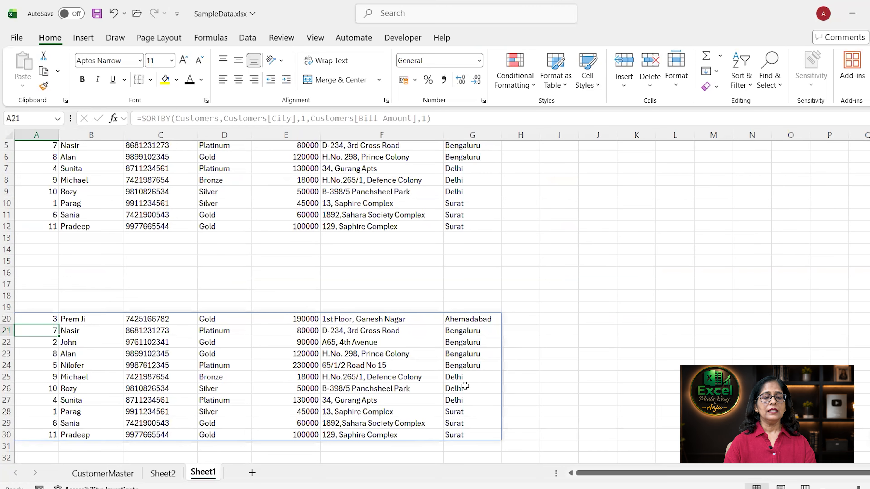
pyautogui.click(120, 472)
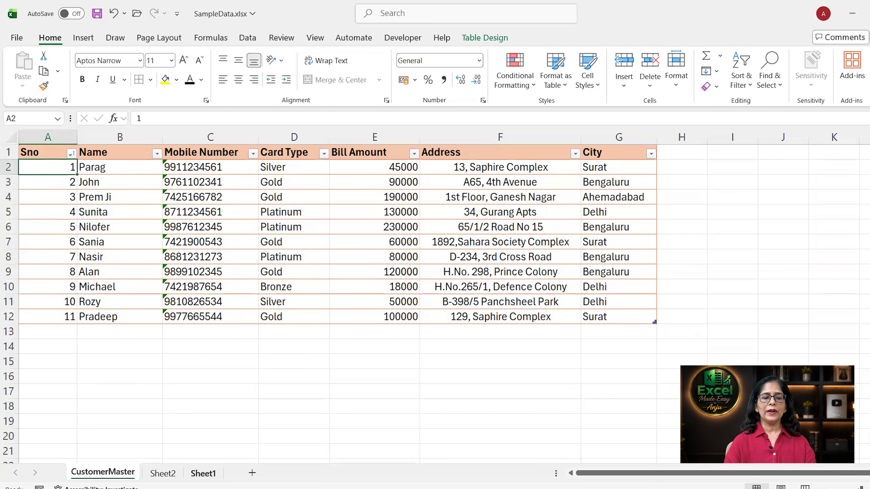
pyautogui.click(52, 327)
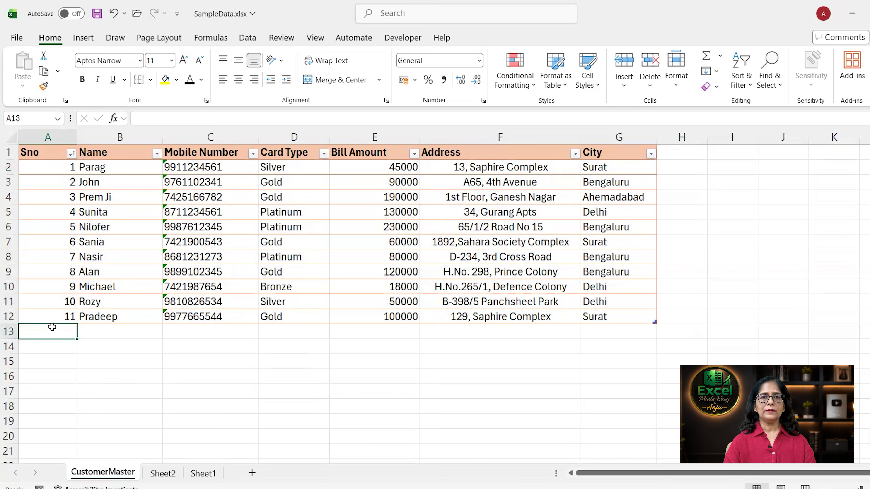
# - Enter customer 12 in row 13 with a name, mobile number, Gold card, 40000 bill, city Surat
pyautogui.write('12')
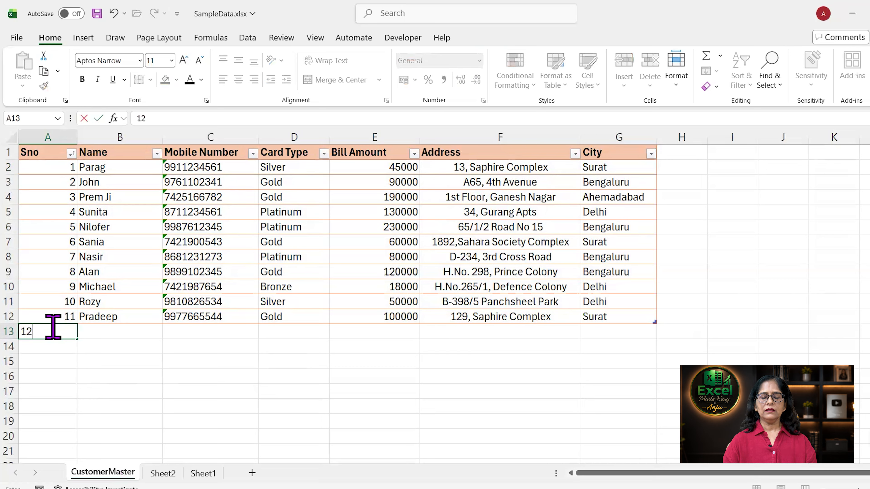
pyautogui.press('Tab')
pyautogui.write('Anju')
pyautogui.press('Tab')
pyautogui.press('Tab')
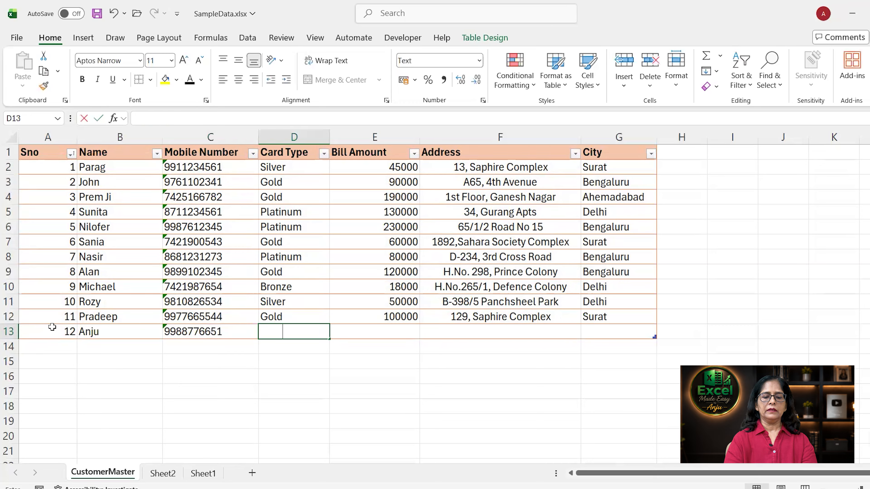
pyautogui.write('Gold')
pyautogui.press('Tab')
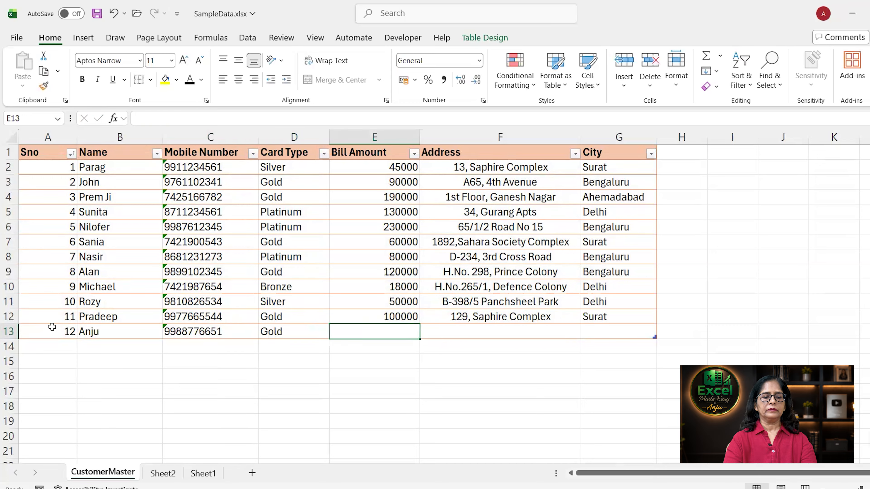
pyautogui.write('40000')
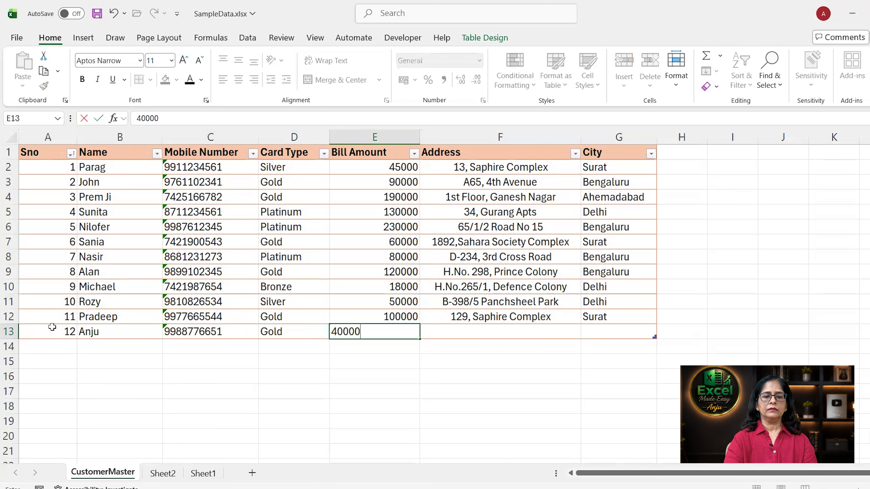
pyautogui.press('Tab')
pyautogui.press('Tab')
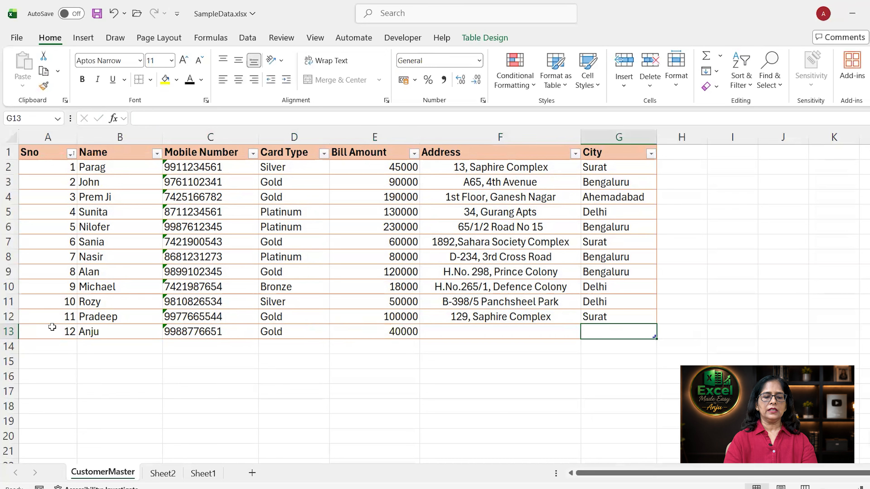
pyautogui.write('Surat')
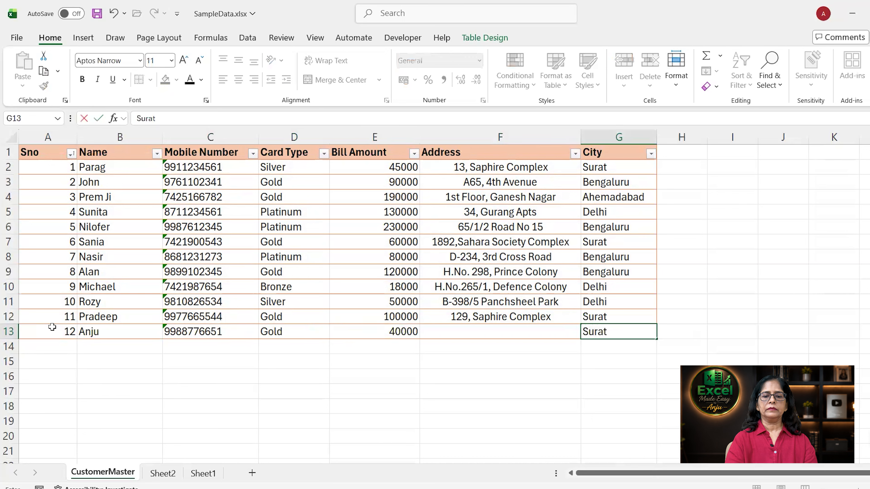
pyautogui.press('Return')
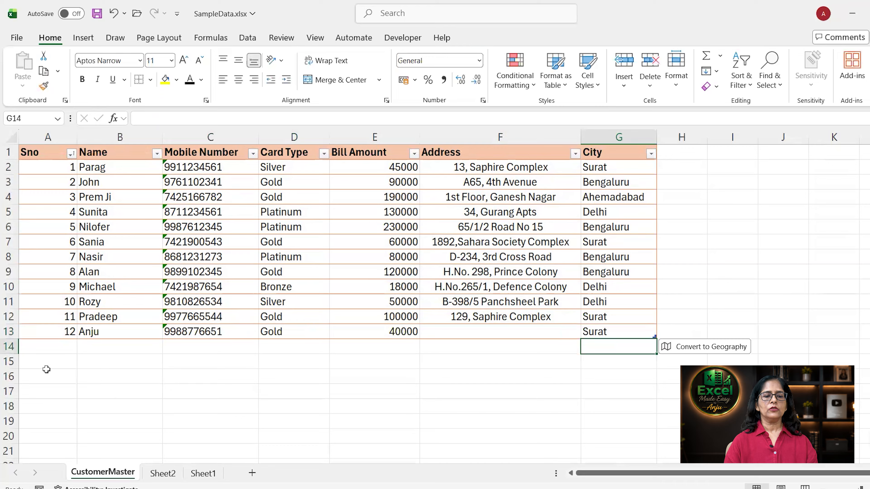
# - On Sheet1, confirm the new Surat customer's 40000 bill appears in the SORTBY and SORT results
pyautogui.click(203, 479)
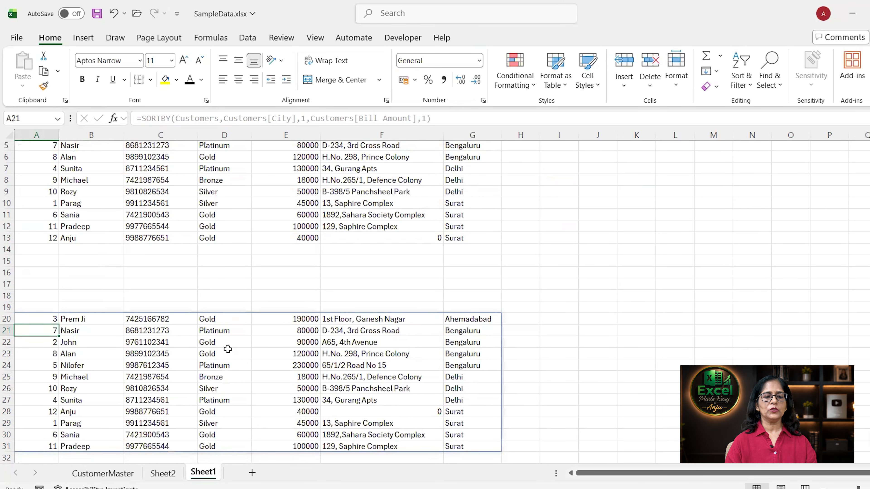
pyautogui.rightClick(239, 306)
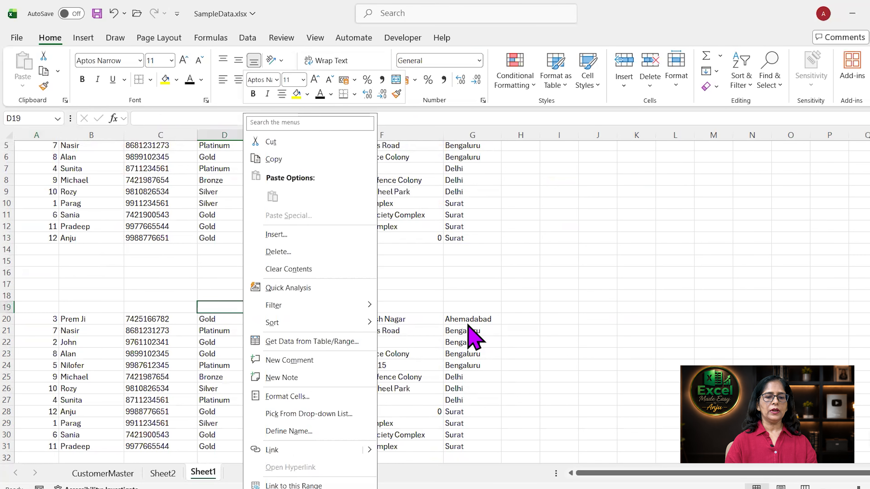
pyautogui.press('Escape')
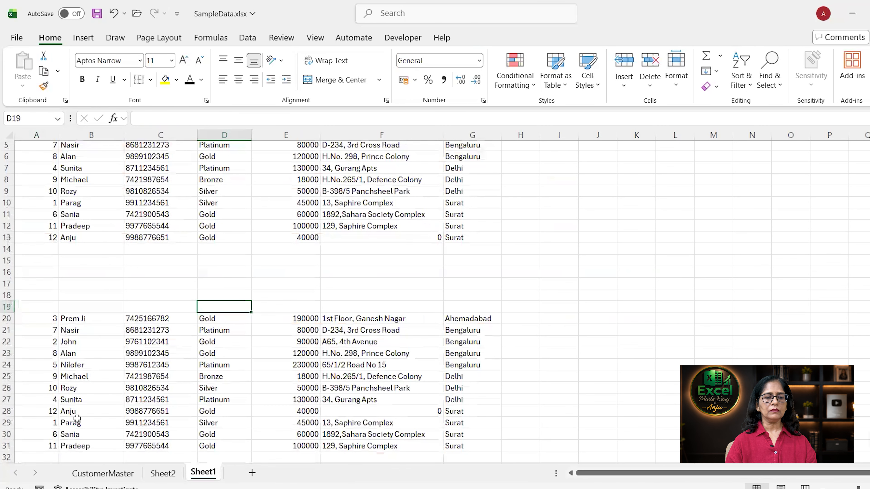
pyautogui.click(77, 410)
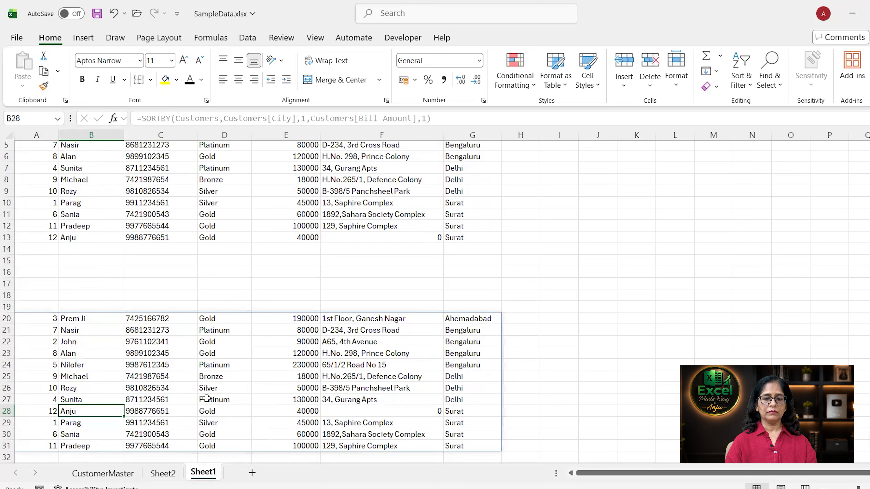
pyautogui.click(287, 414)
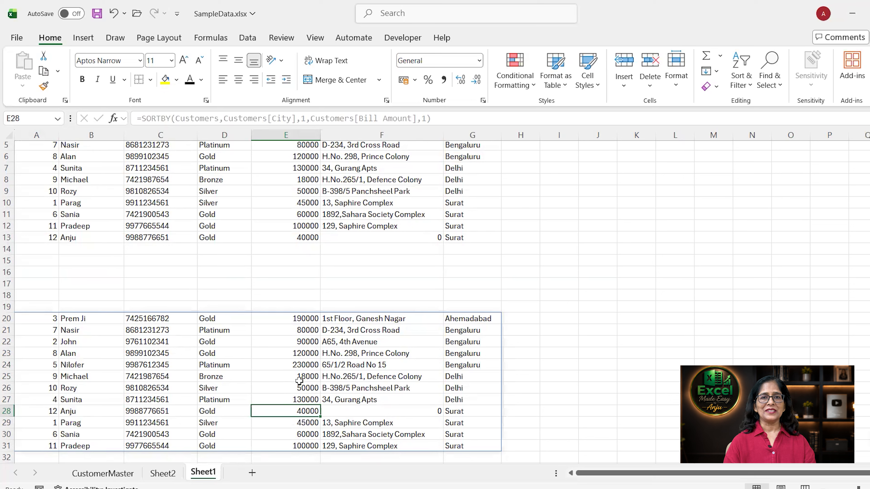
pyautogui.moveTo(299, 380); pyautogui.dragTo(322, 329)
pyautogui.click(323, 330)
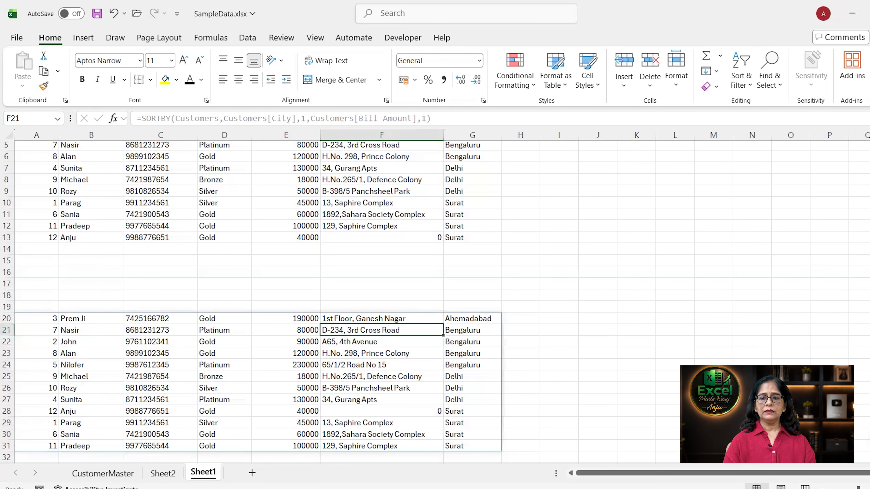
pyautogui.scroll(2, 456, 240)
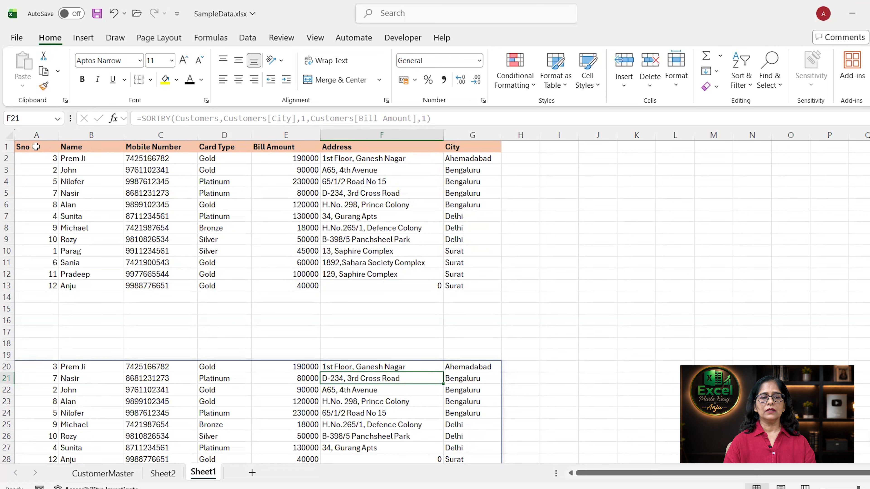
pyautogui.click(35, 159)
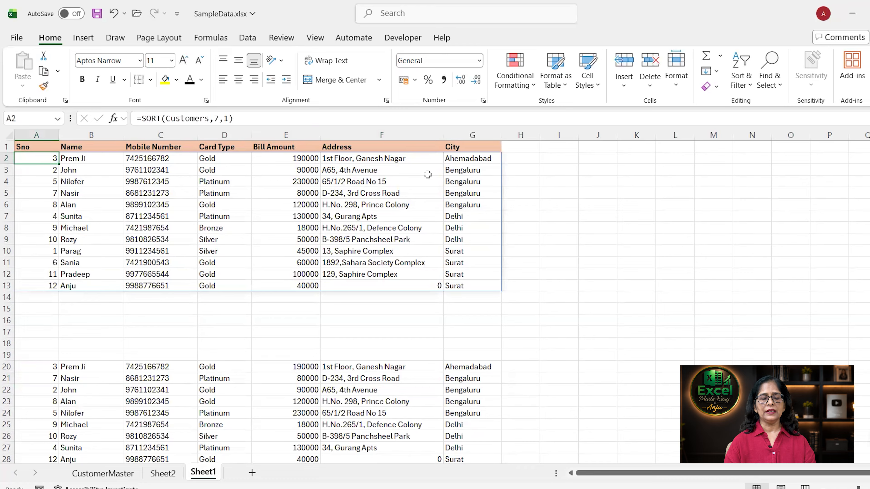
pyautogui.click(80, 367)
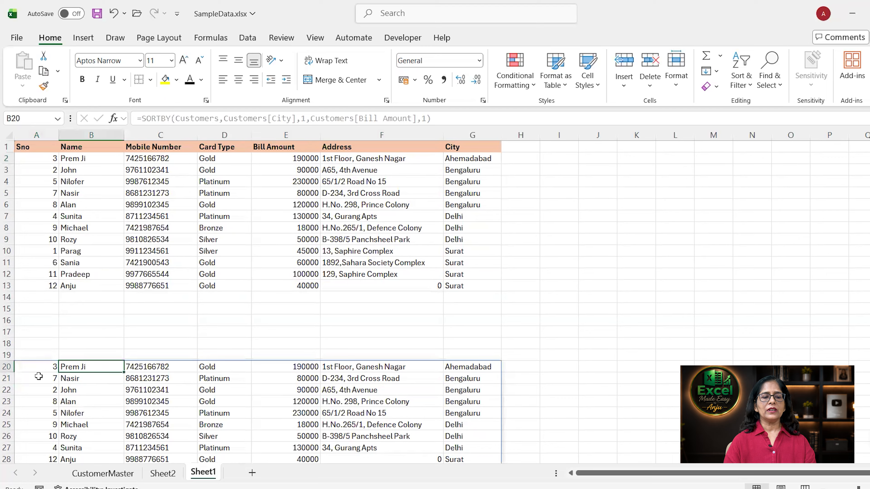
pyautogui.click(41, 368)
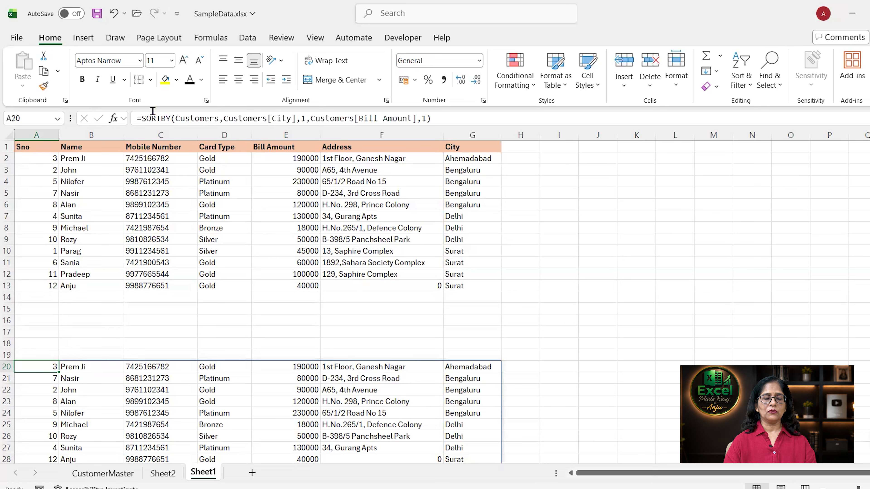
# - Wrap A20's SORTBY formula in VSTACK with Customers[#Headers], so the Sno header row starts the spill
pyautogui.click(142, 117)
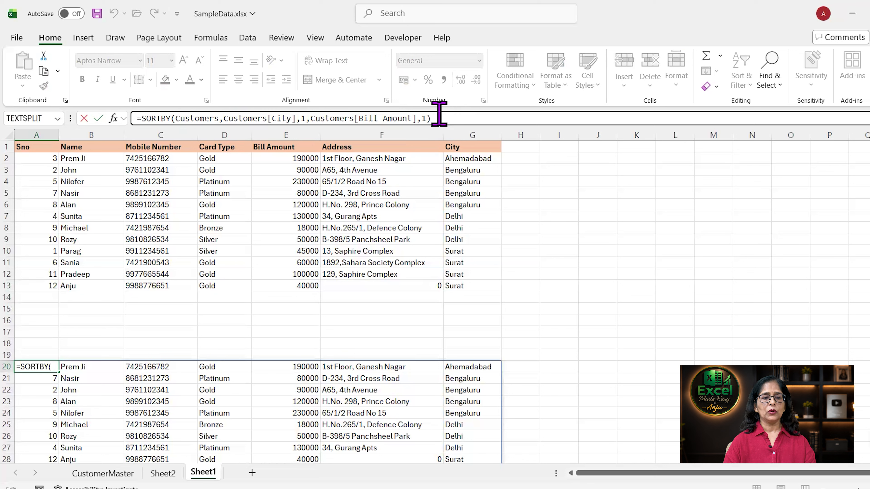
pyautogui.write('vstac')
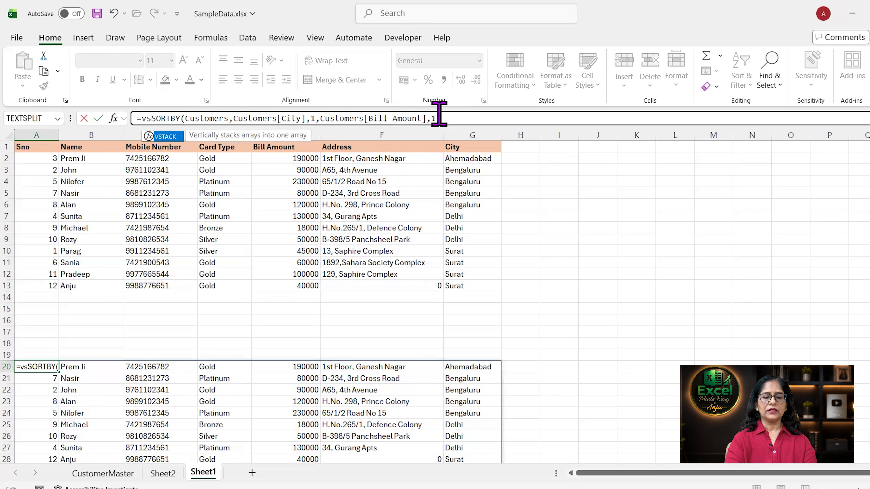
pyautogui.write('k')
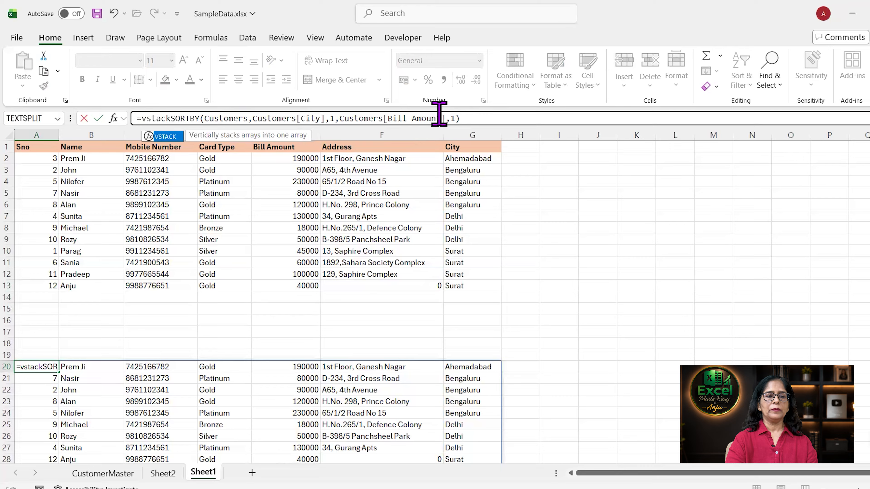
pyautogui.write('(')
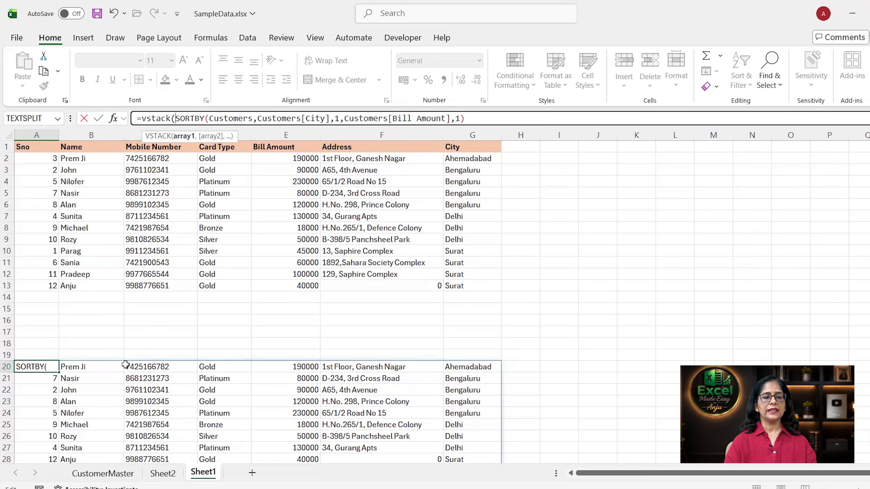
pyautogui.click(103, 473)
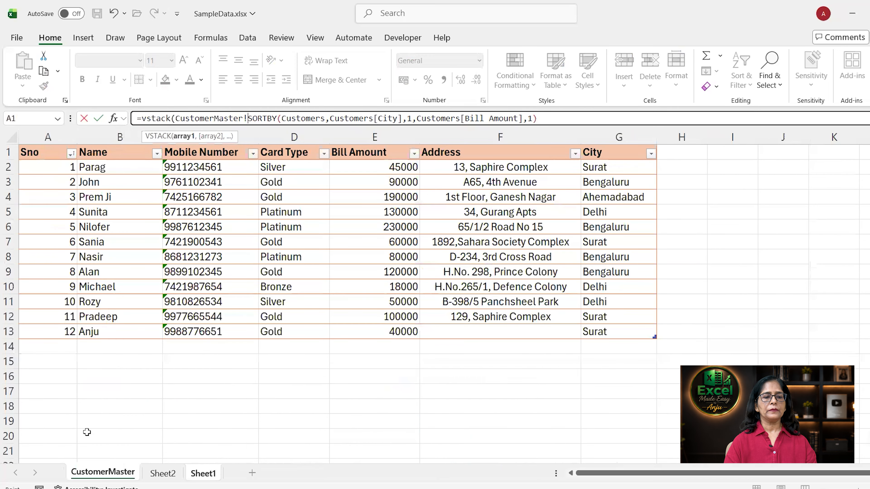
pyautogui.moveTo(48, 153); pyautogui.dragTo(619, 141)
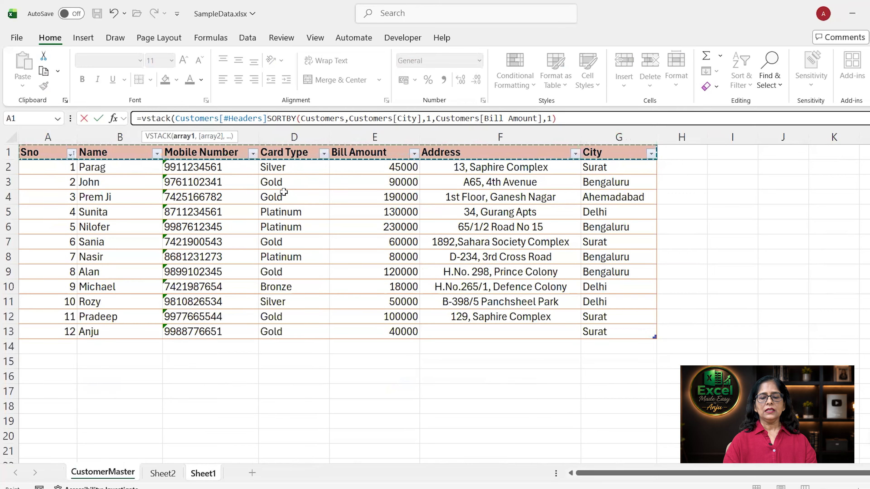
pyautogui.write(',')
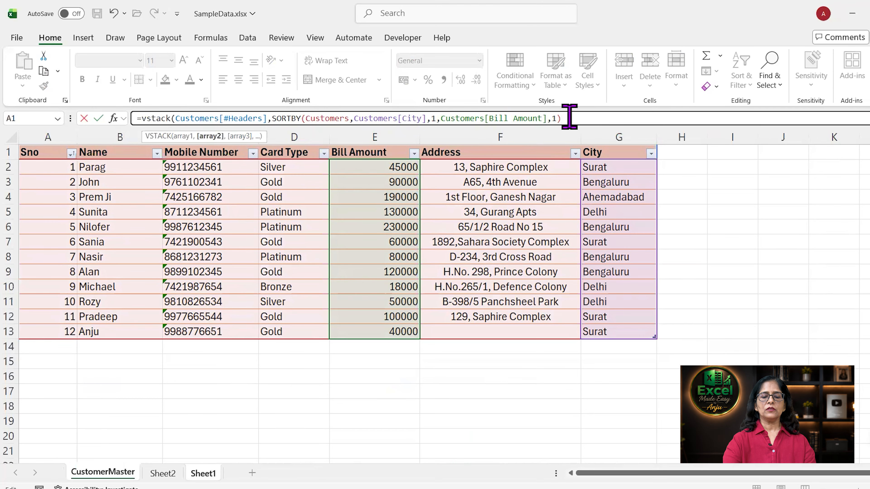
pyautogui.press('Return')
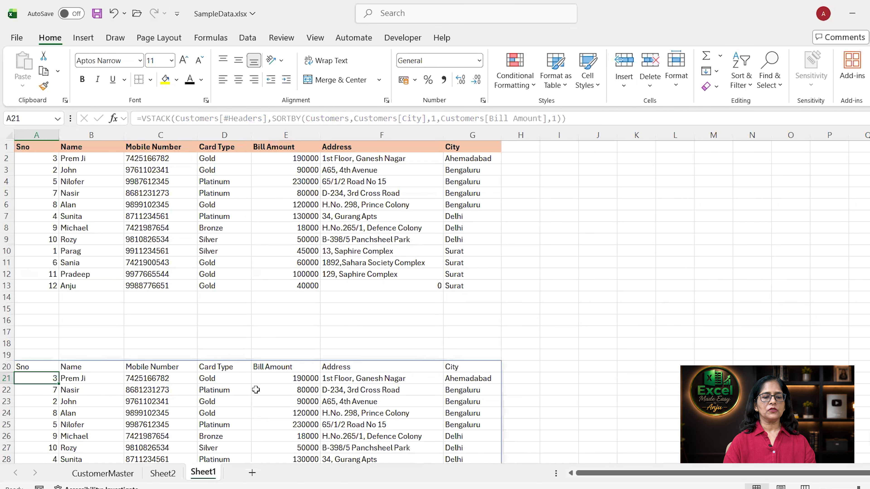
pyautogui.scroll(-2, 109, 374)
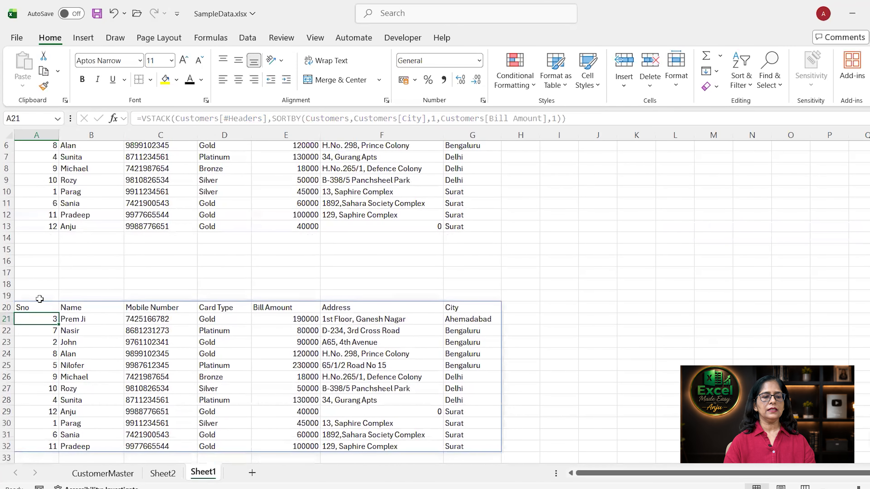
pyautogui.click(34, 305)
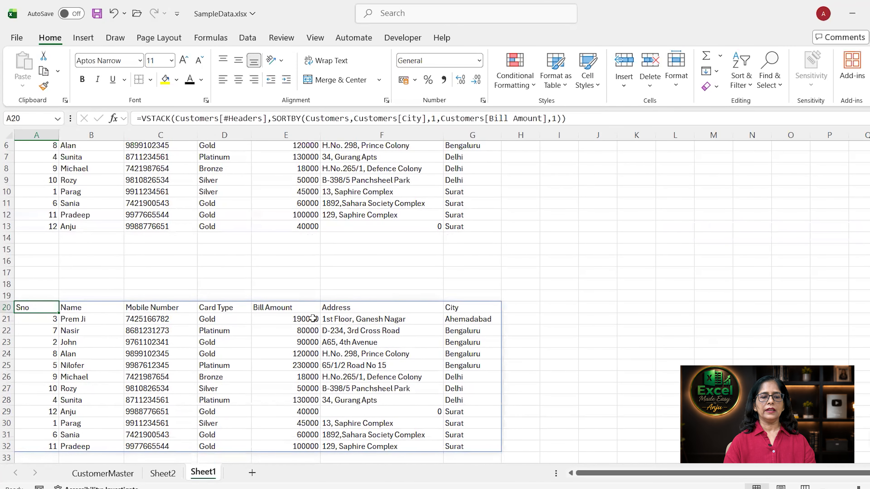